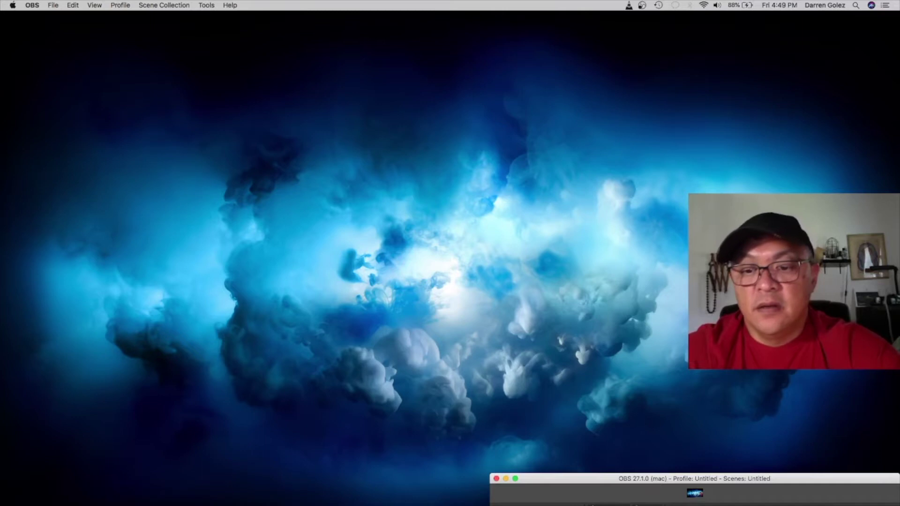
Bring the groups.io FTdx-101D post full screen in Firefox and scroll to its WSJT-X Configuration notes.
key("super+Tab")
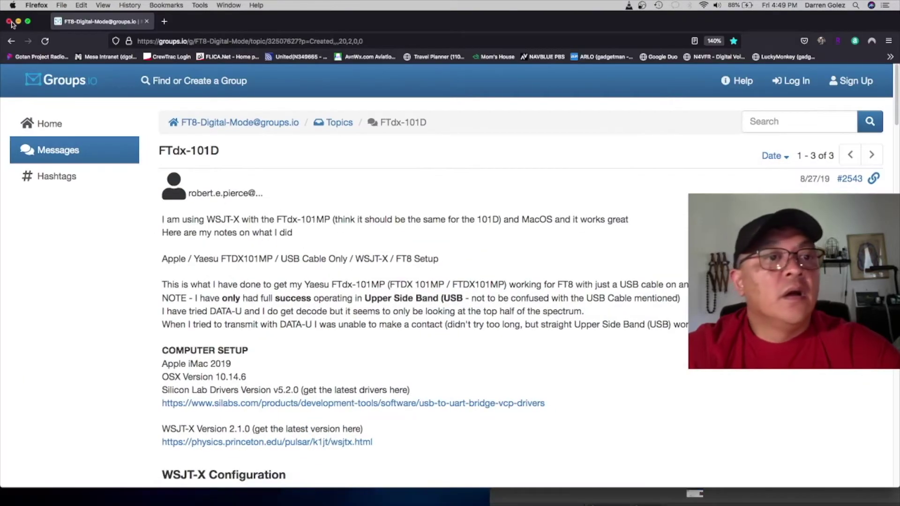
left_click(28, 22)
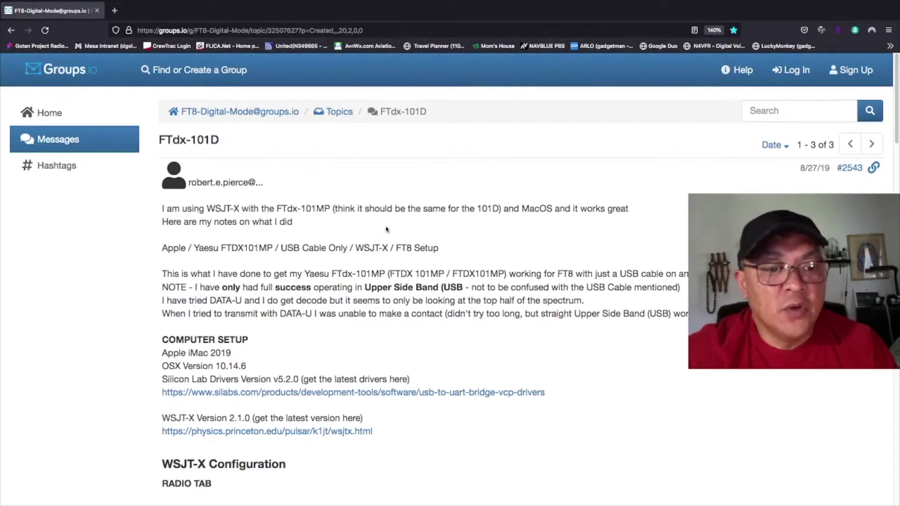
scroll(382, 251, "down", 5)
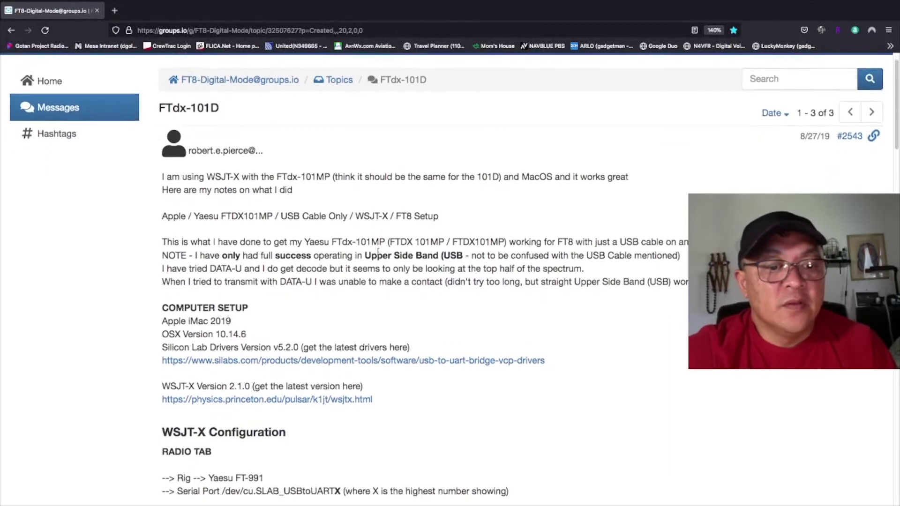
scroll(379, 254, "down", 7)
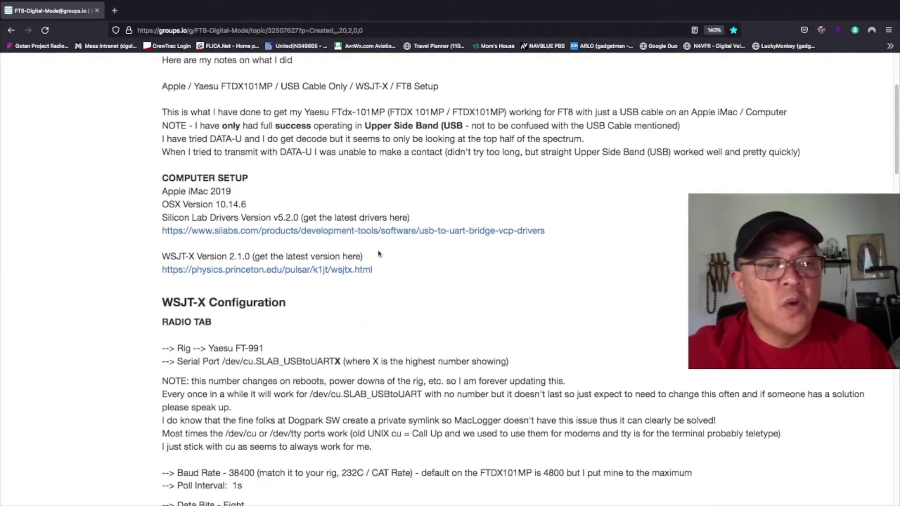
scroll(379, 253, "down", 5)
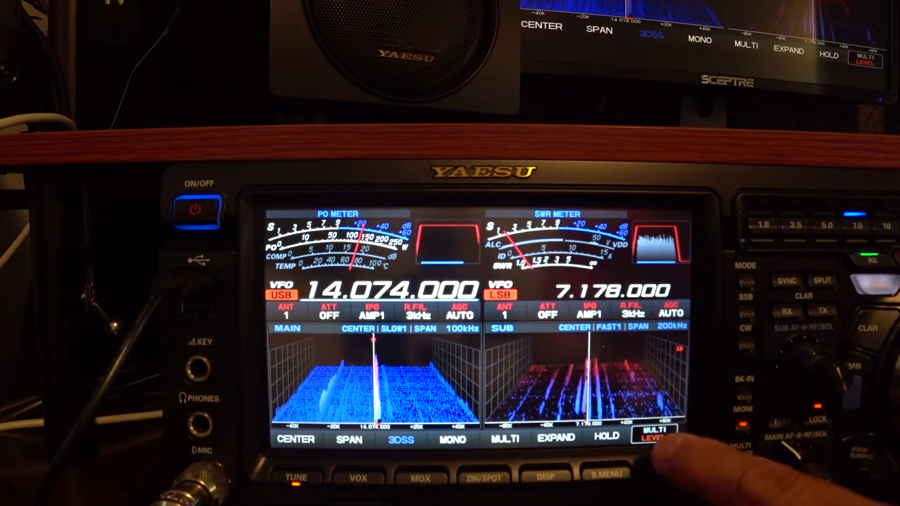
Set the radio's 232C RATE to 38400bps under Operation Setting and confirm CAT RATE also reads 38400bps.
left_click(664, 471)
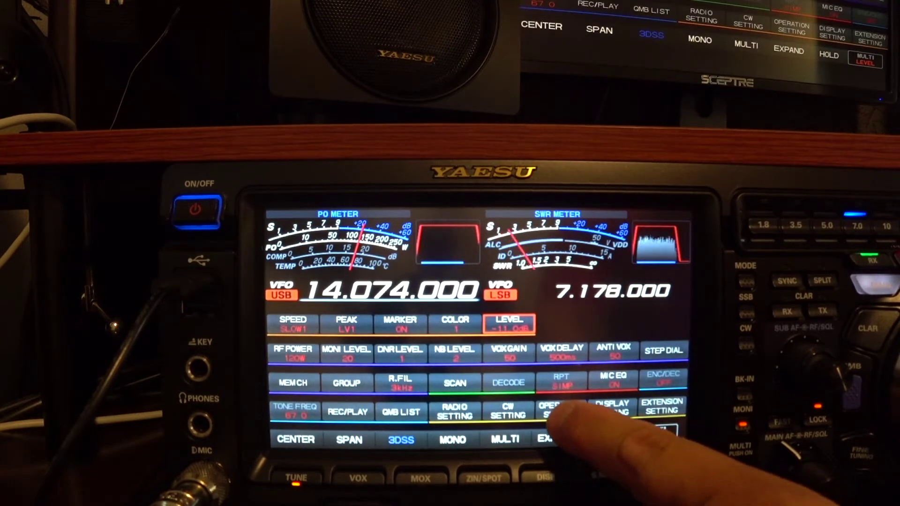
left_click(561, 411)
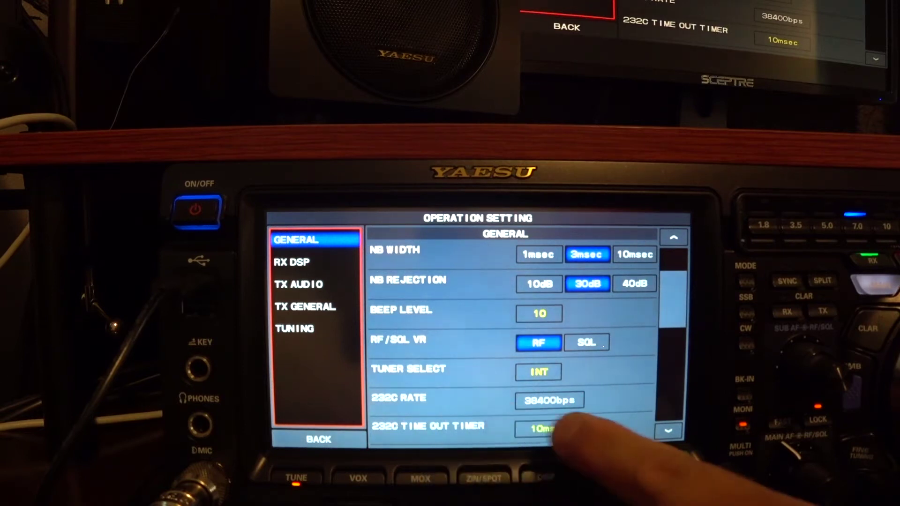
left_click(561, 401)
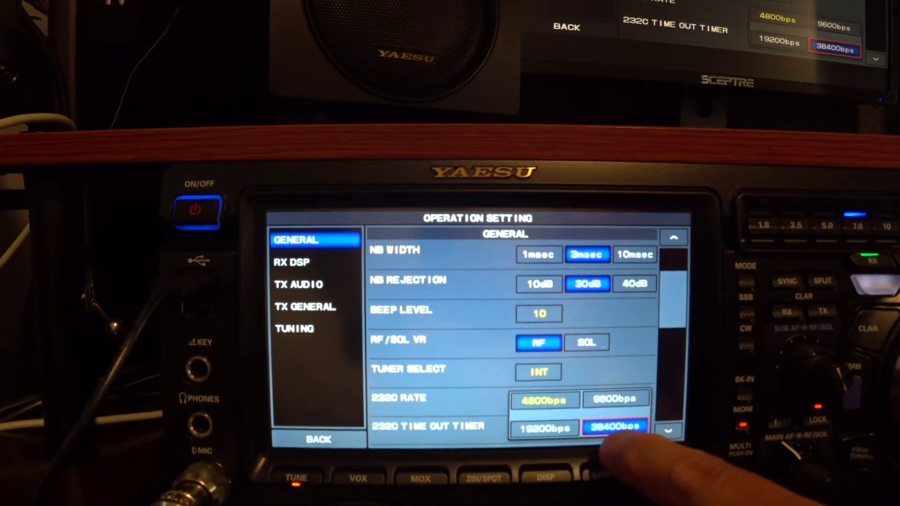
left_click(615, 427)
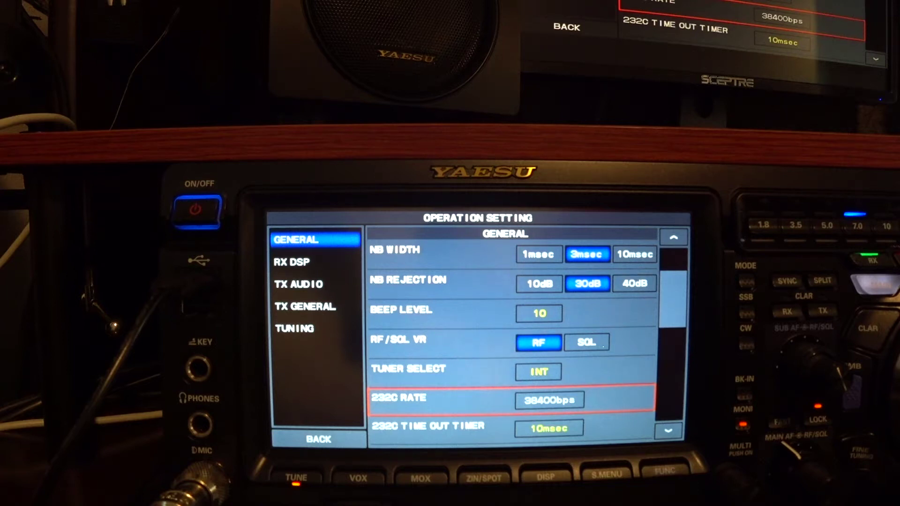
left_click(668, 430)
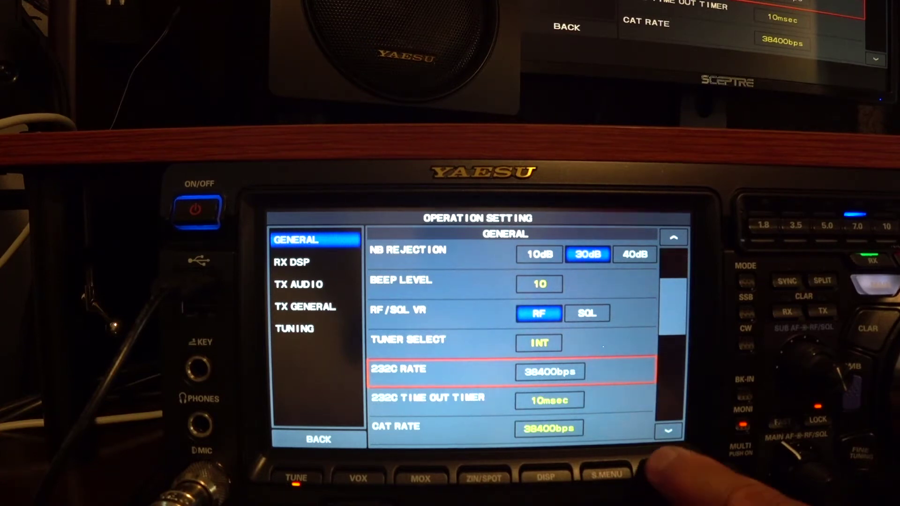
left_click(665, 470)
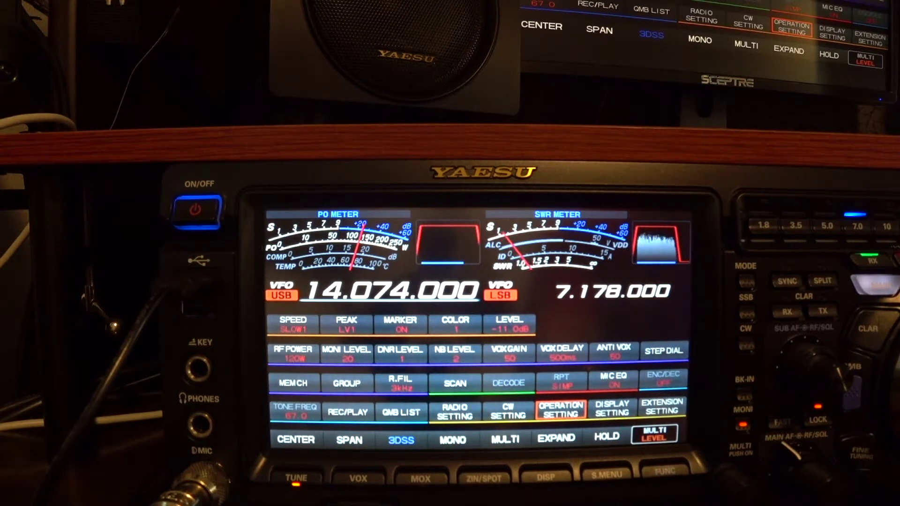
In Radio Setting, set SSB MOD SOURCE to REAR and REAR SELECT to USB, and confirm RPORT GAIN is 30.
left_click(455, 412)
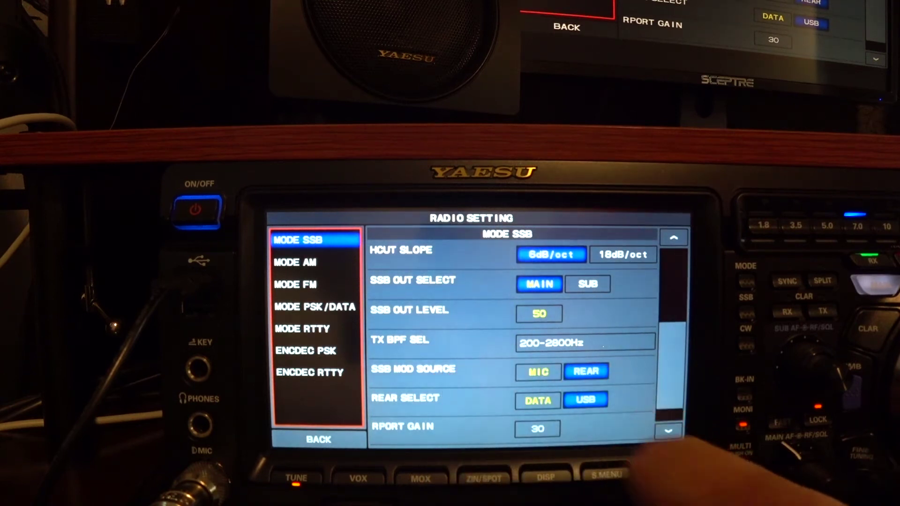
left_click(586, 371)
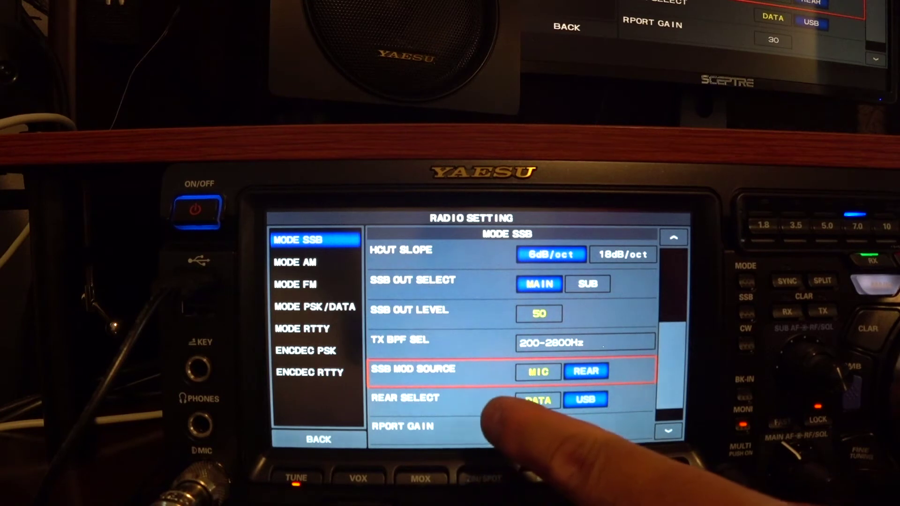
left_click(586, 399)
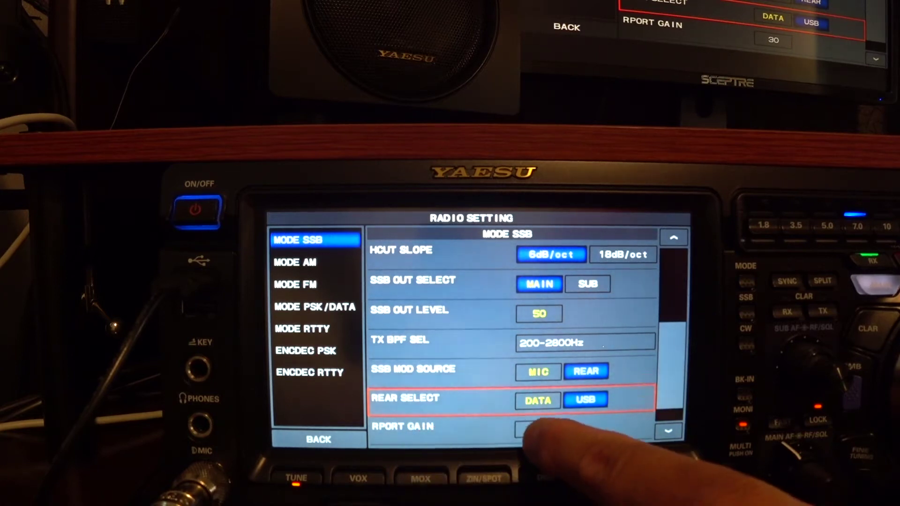
left_click(549, 429)
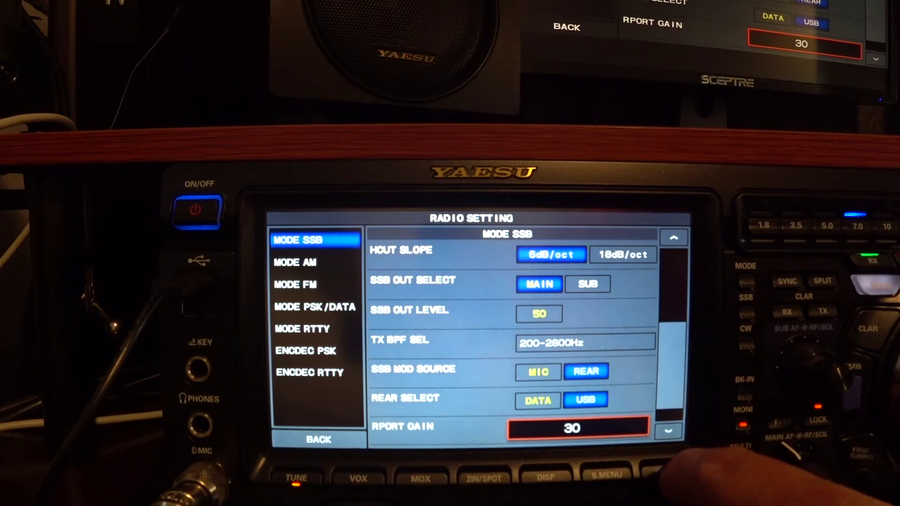
left_click(664, 472)
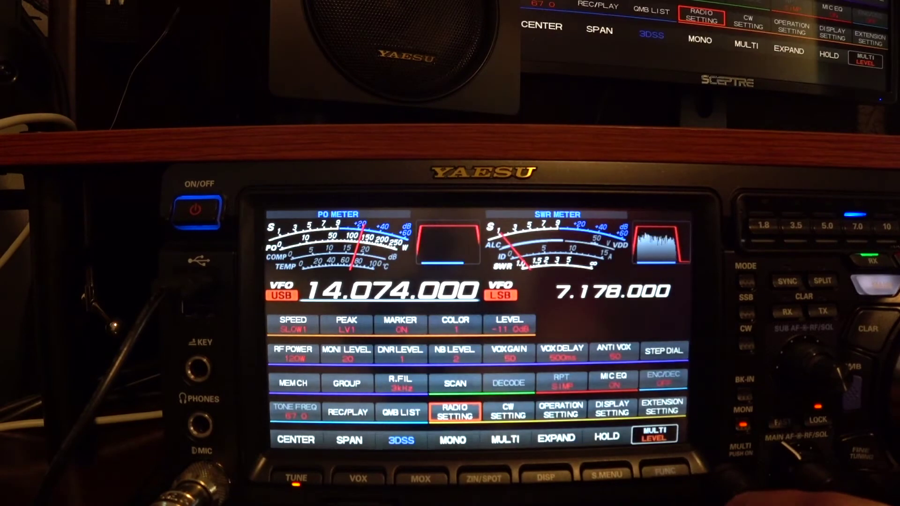
left_click(664, 471)
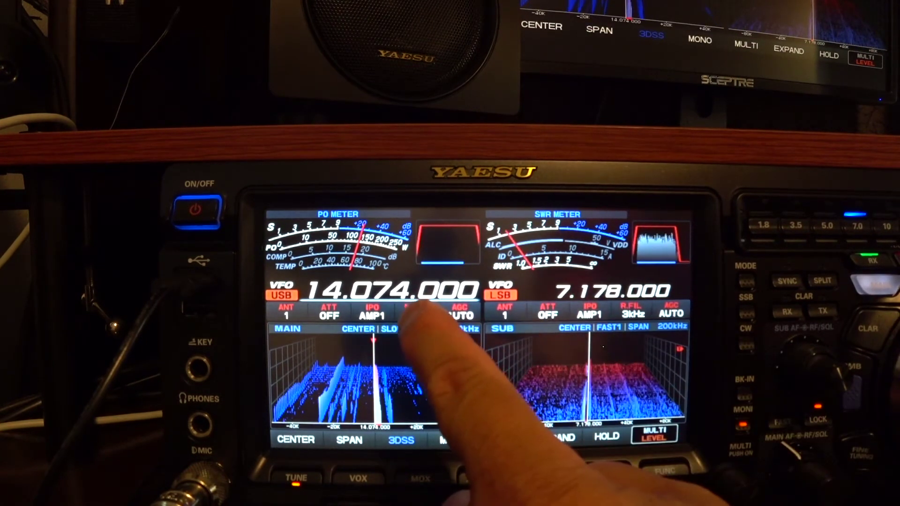
Give the main VFO a 3kHz R.FIL filter and turn WIDTH up to 4000Hz.
left_click(412, 295)
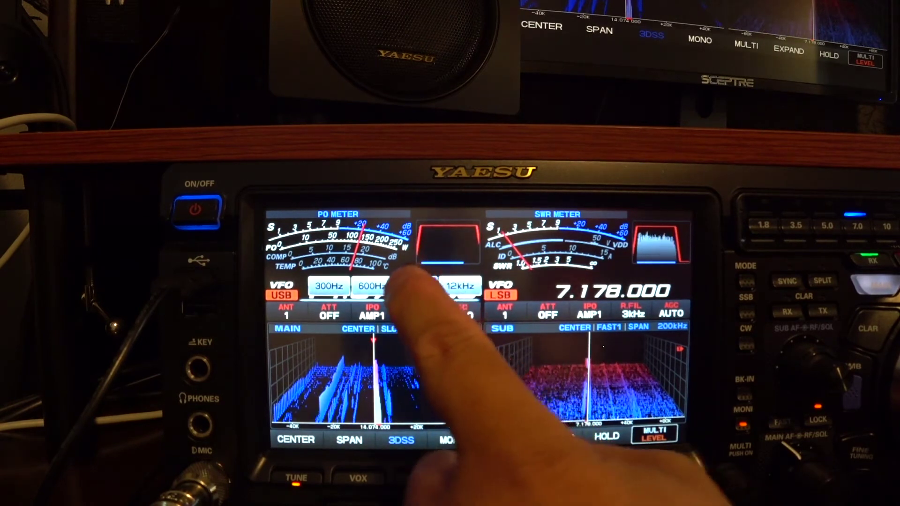
left_click(417, 286)
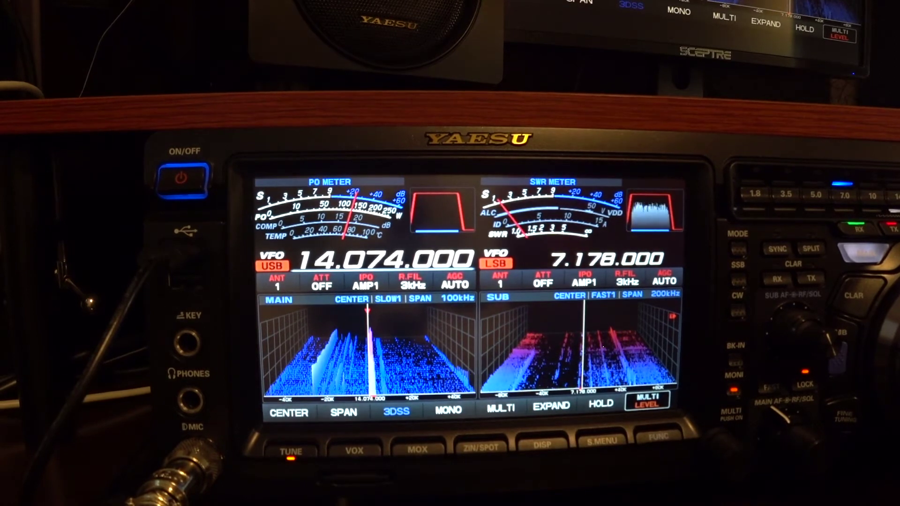
scroll(477, 314, "up", 3)
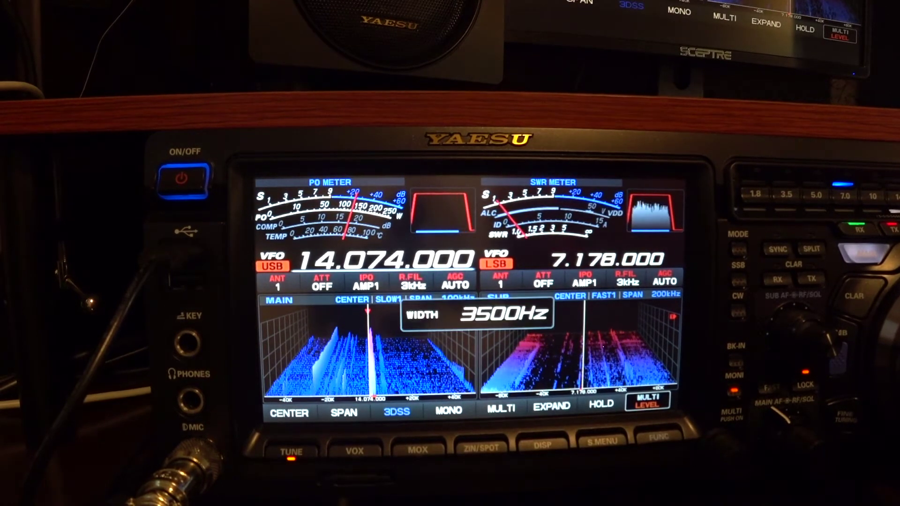
scroll(476, 315, "up", 5)
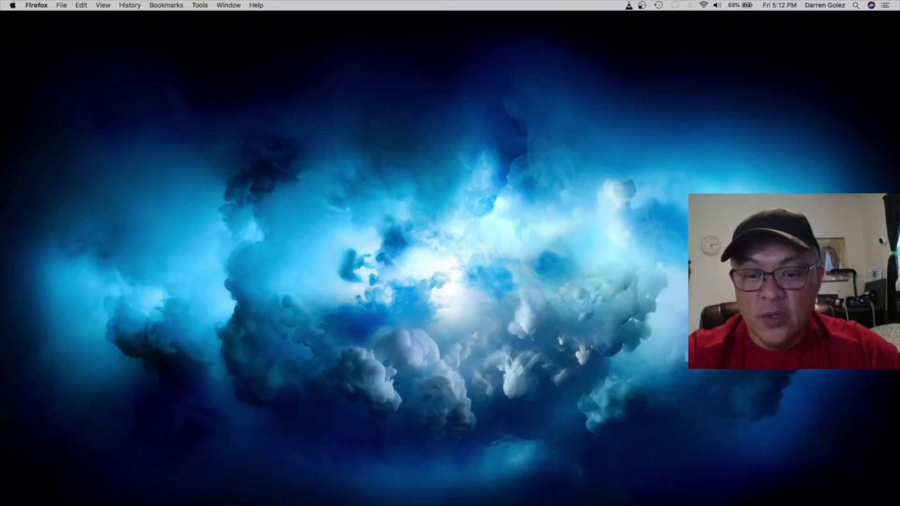
Go through the Dock's Applications stack into Utilities to launch Audio MIDI Setup.
left_click(579, 490)
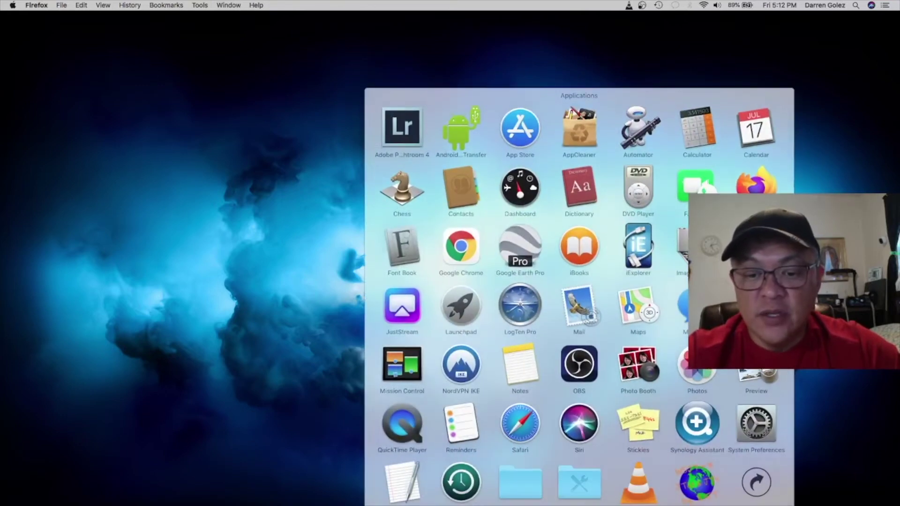
left_click(584, 494)
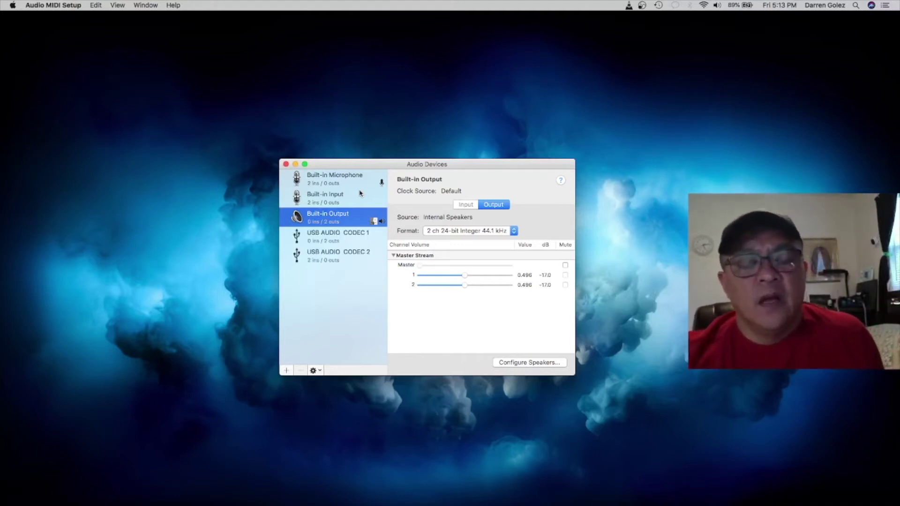
Compare USB AUDIO CODEC 1 and CODEC 2, ending on CODEC 2's 2 ch 16-bit 48.0 kHz input.
left_click(336, 241)
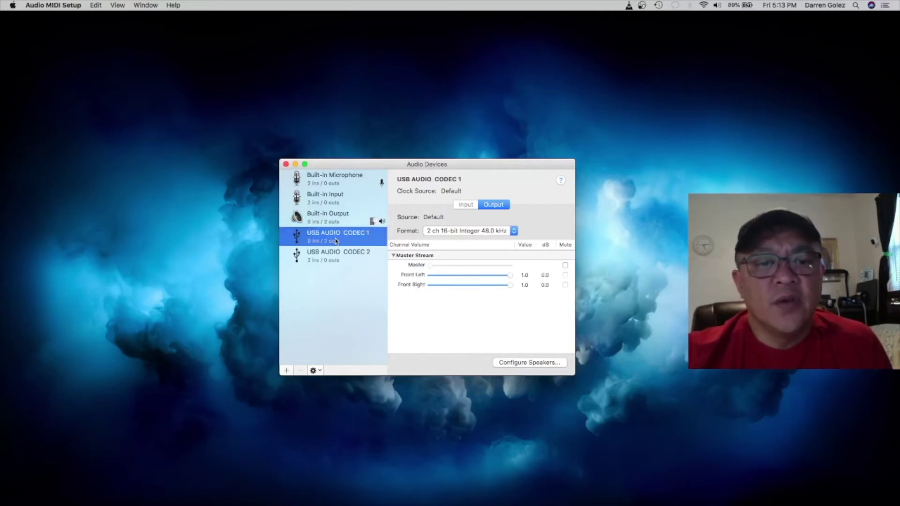
left_click(330, 254)
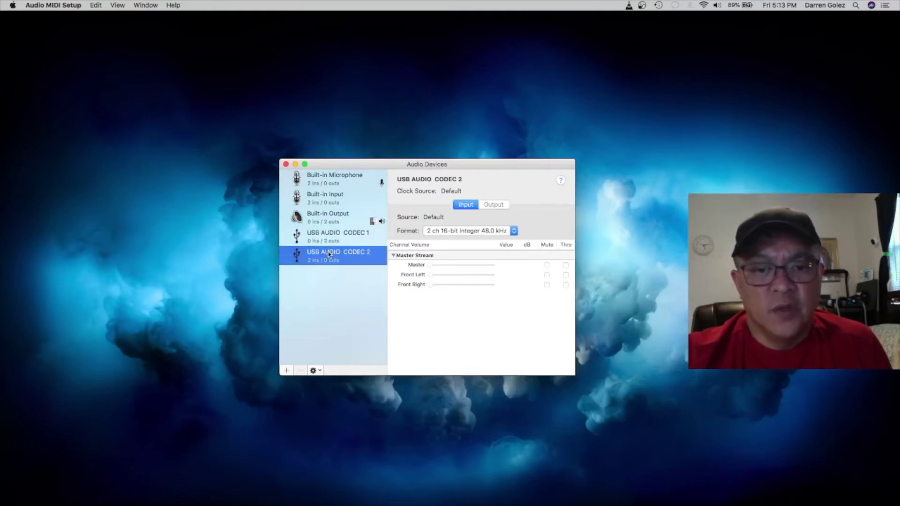
left_click(350, 241)
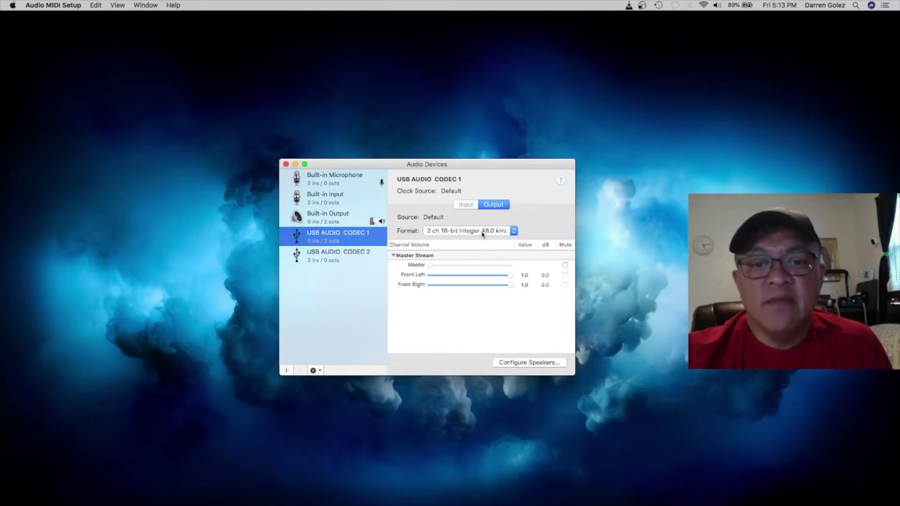
left_click(366, 257)
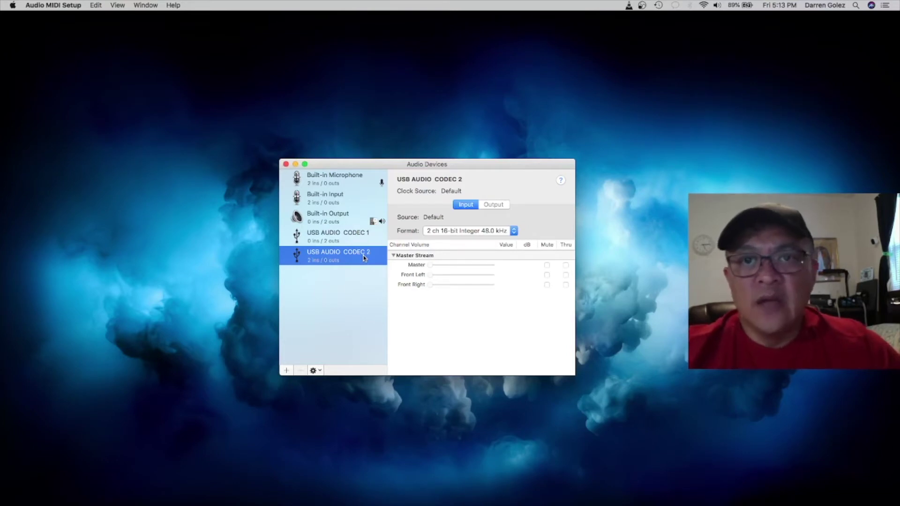
Set CODEC 2's input and CODEC 1's output to 2 ch 16-bit Integer 44.1 kHz.
left_click(514, 231)
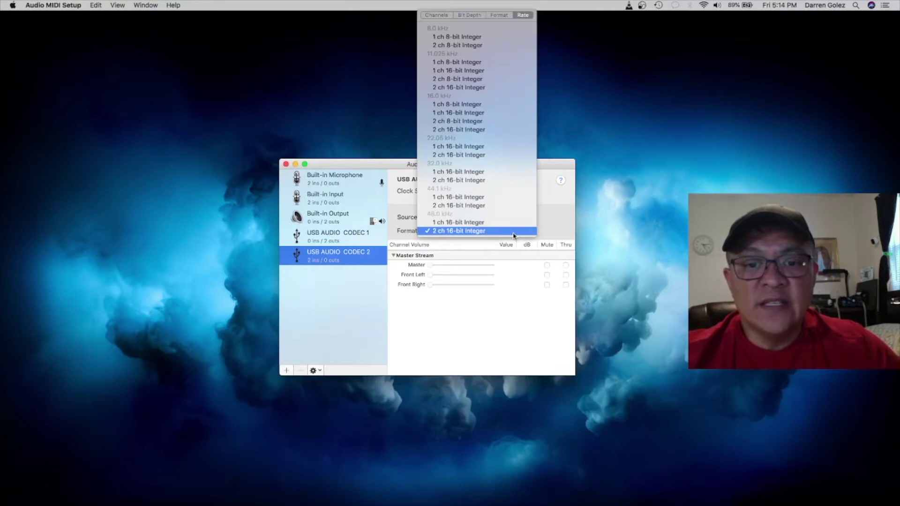
left_click(490, 208)
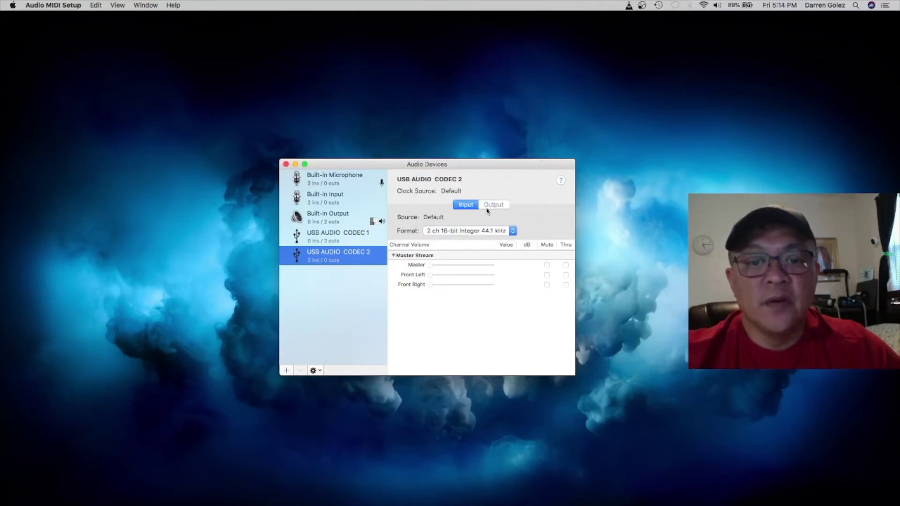
left_click(351, 238)
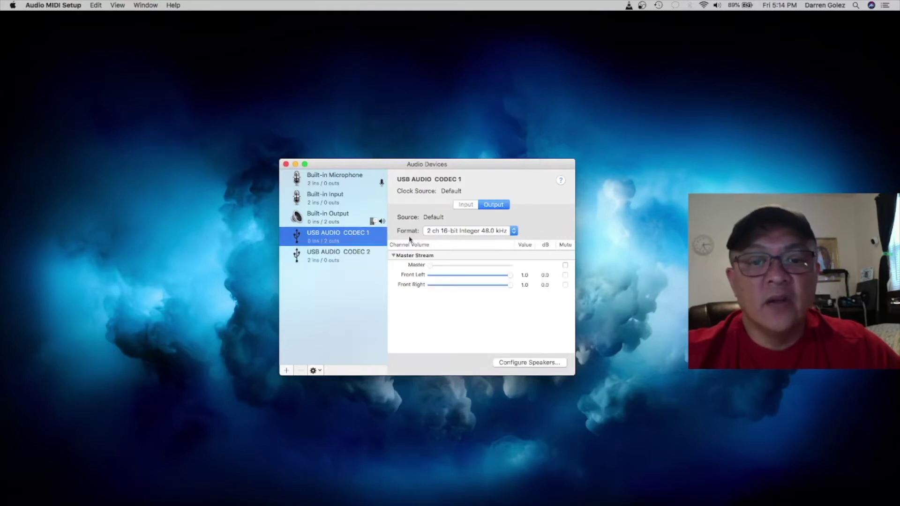
left_click(513, 232)
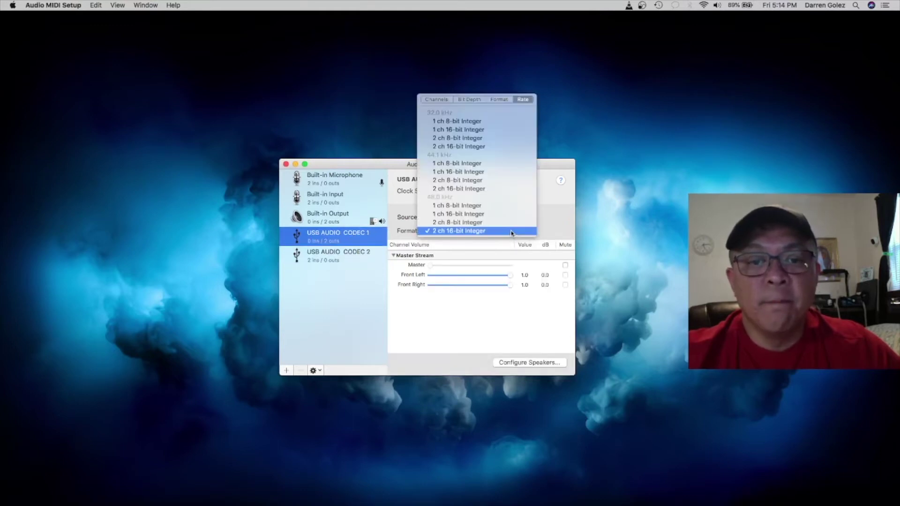
left_click(487, 190)
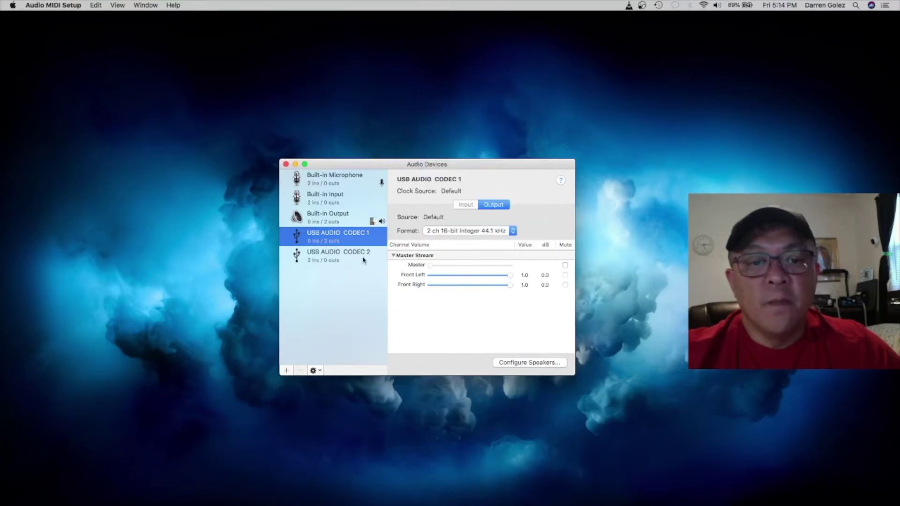
Recheck USB AUDIO CODEC 1 and CODEC 2 formats to confirm both are at 44.1 kHz.
left_click(362, 258)
left_click(361, 236)
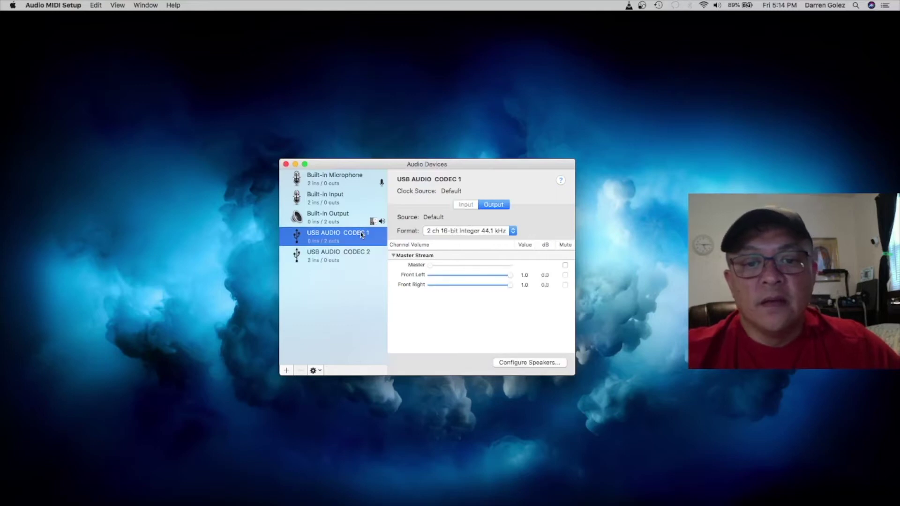
left_click(348, 259)
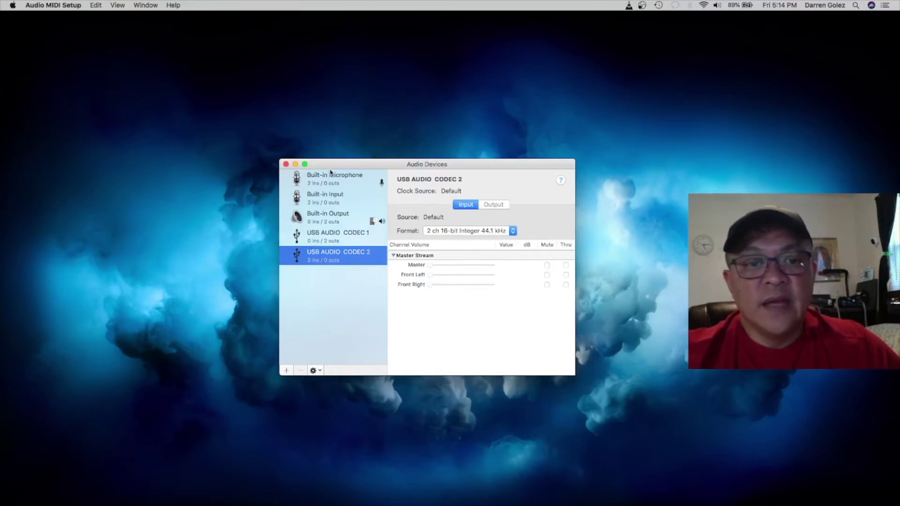
left_click_drag(333, 167, 340, 166)
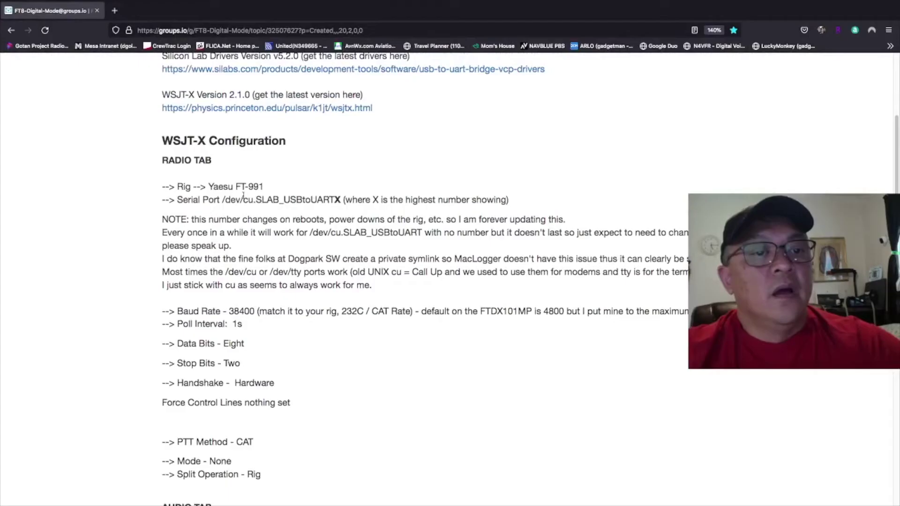
Scroll the groups.io post to the APPLE COMPUTER audio notes and the WSJT-X Settings screenshot.
scroll(244, 196, "down", 2)
scroll(243, 196, "down", 5)
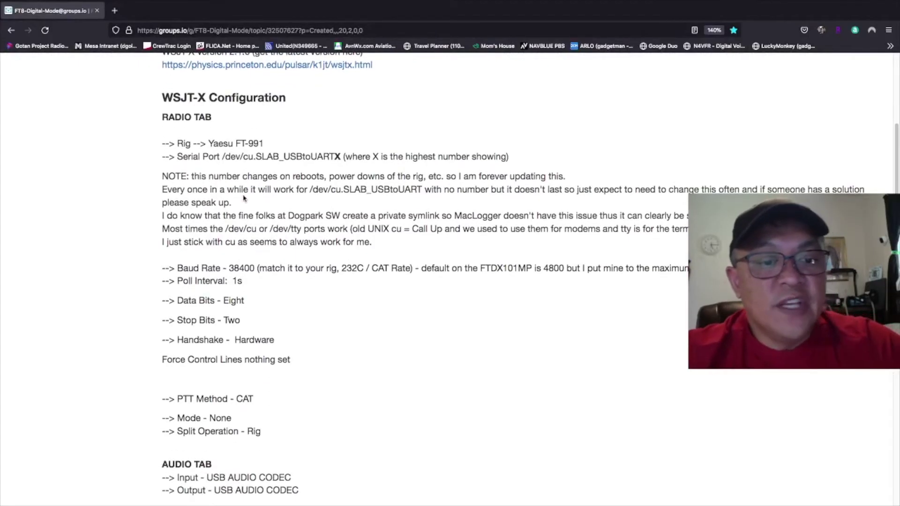
scroll(244, 198, "down", 8)
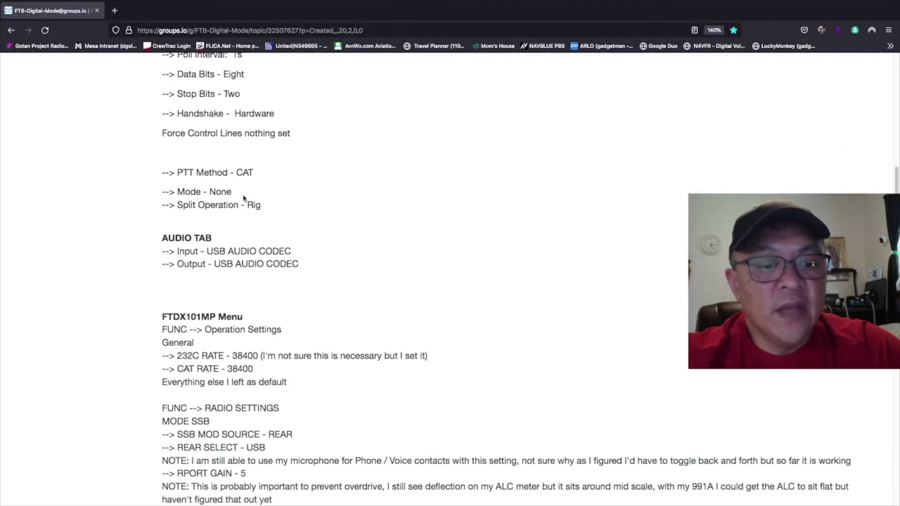
scroll(244, 197, "down", 4)
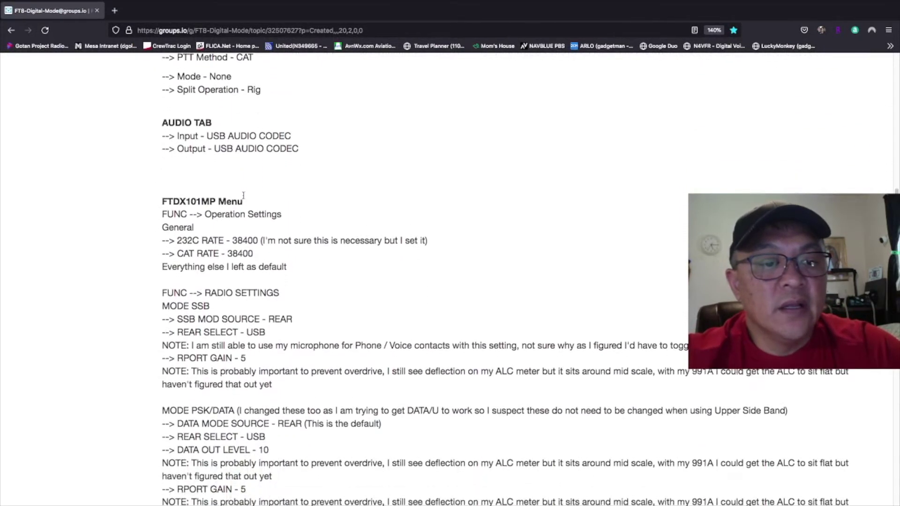
scroll(244, 198, "down", 6)
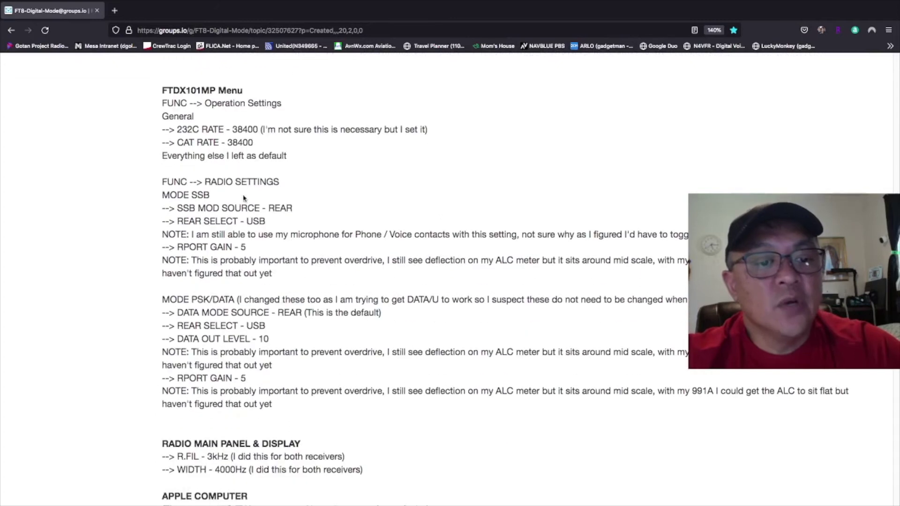
scroll(243, 197, "down", 8)
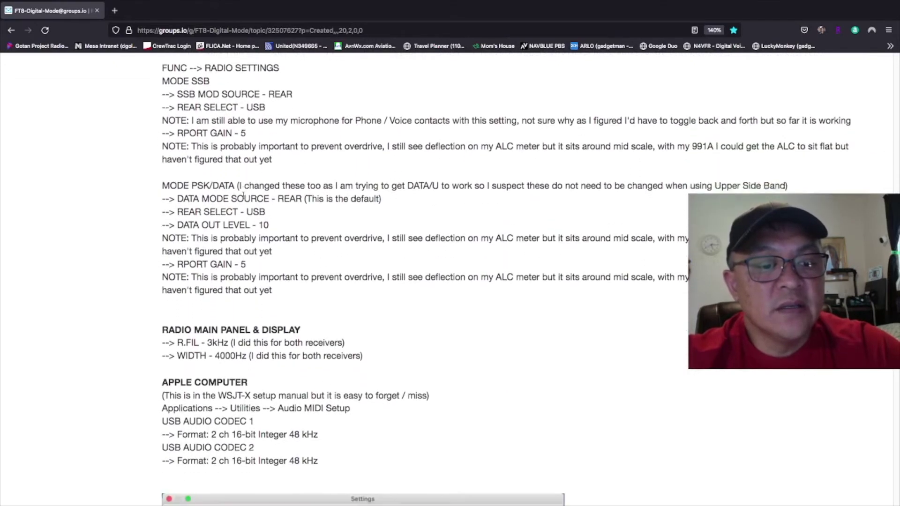
scroll(243, 197, "down", 5)
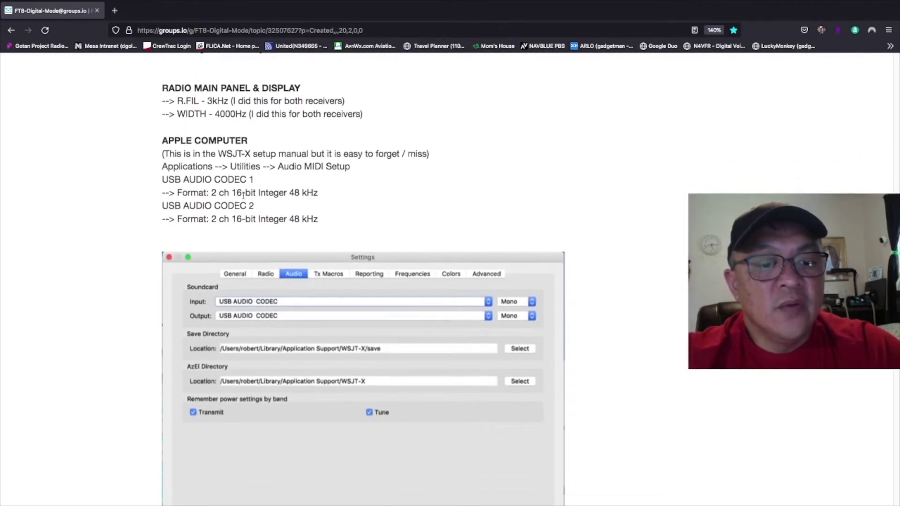
scroll(243, 198, "down", 4)
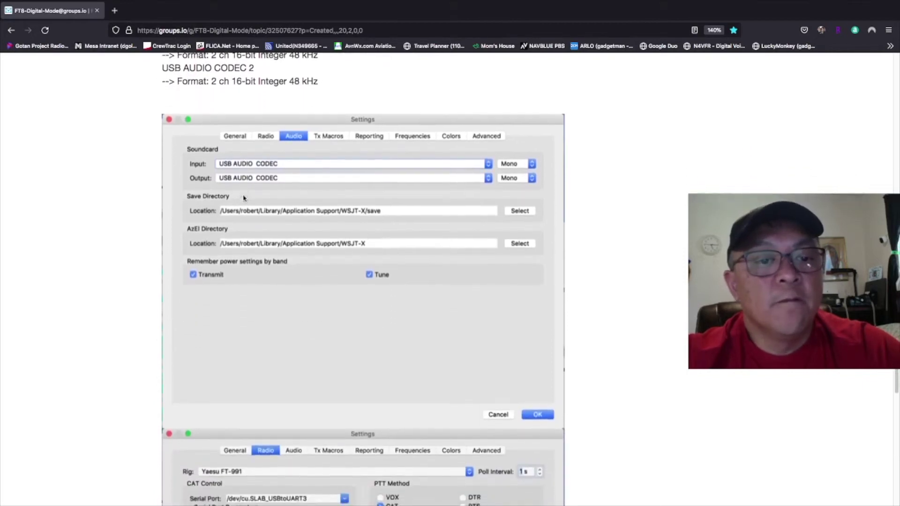
scroll(253, 199, "up", 5)
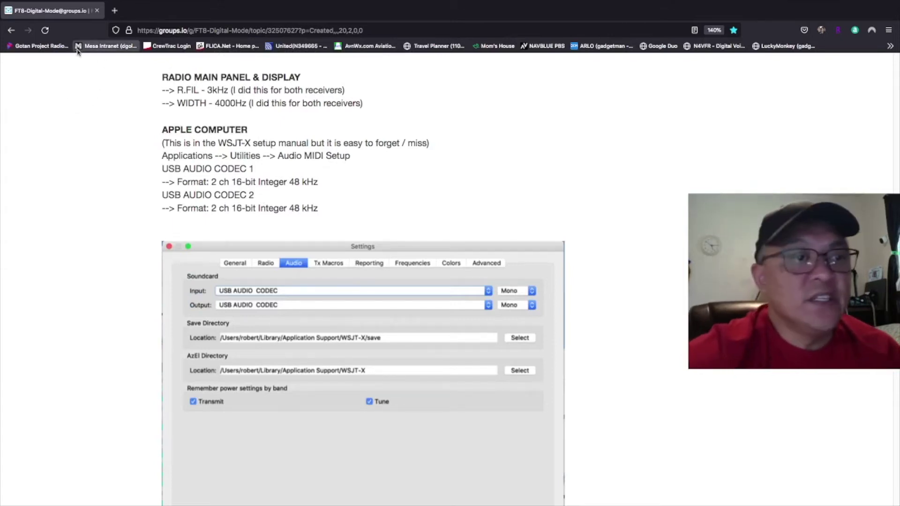
key("ctrl+Left")
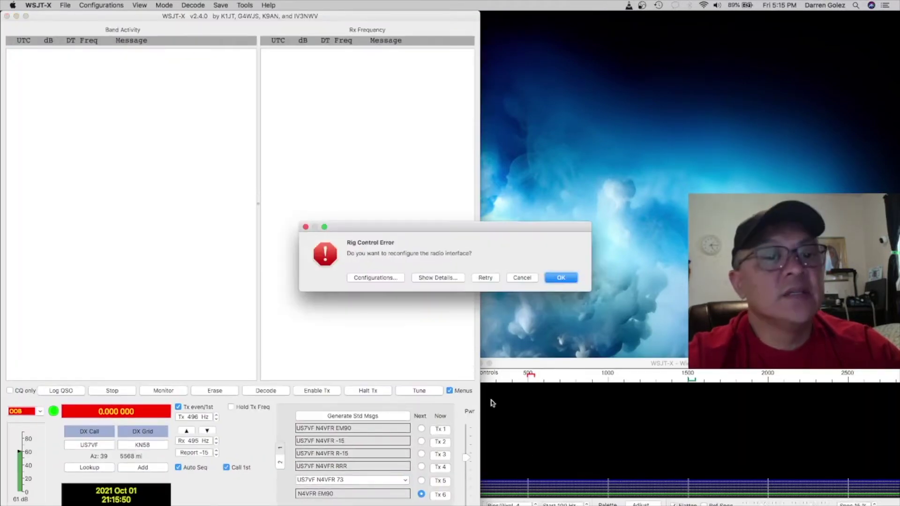
Dismiss the Rig Control Error via Configurations… and open WSJT-X > Preferences….
left_click(376, 278)
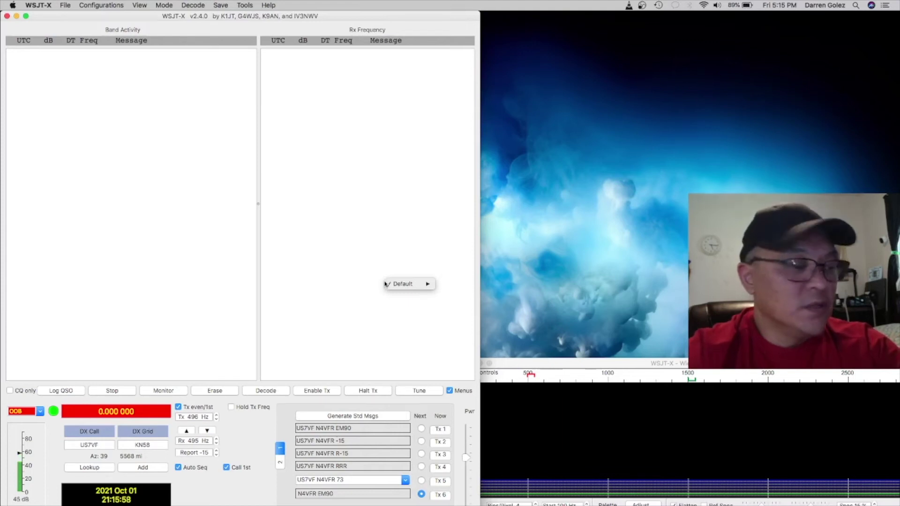
mouse_move(386, 283)
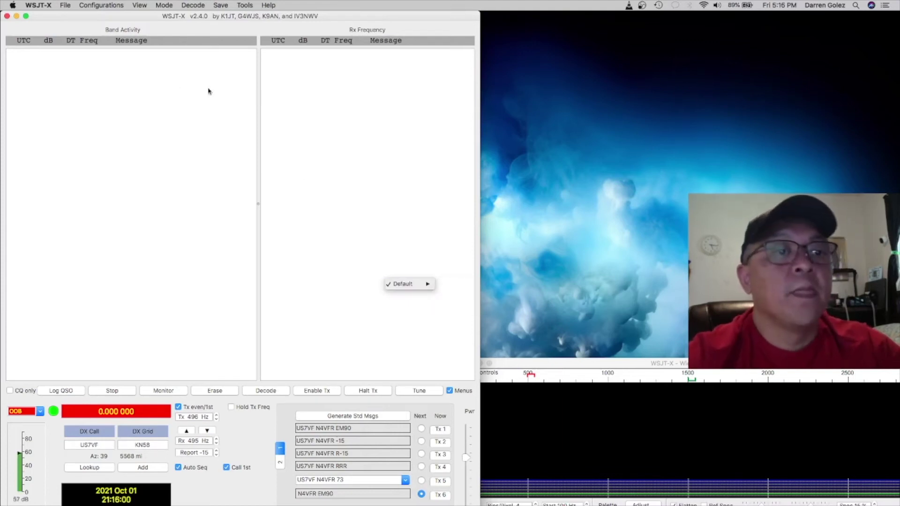
left_click(39, 6)
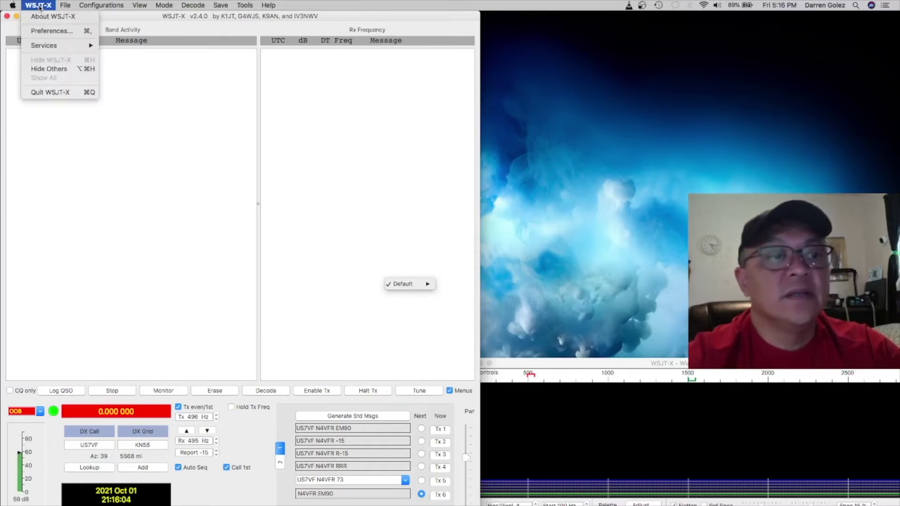
left_click(39, 32)
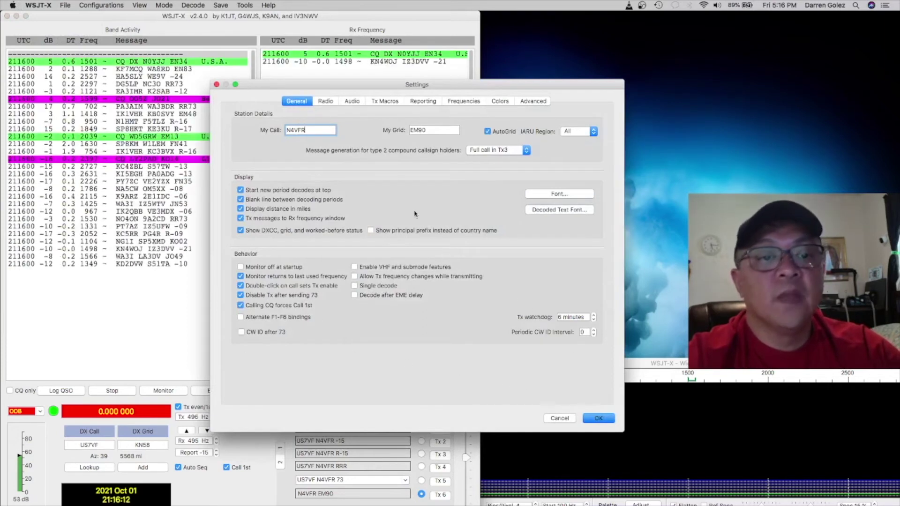
Show the Radio tab's Yaesu FTDX-101MP CAT settings and open the serial port list.
left_click(325, 102)
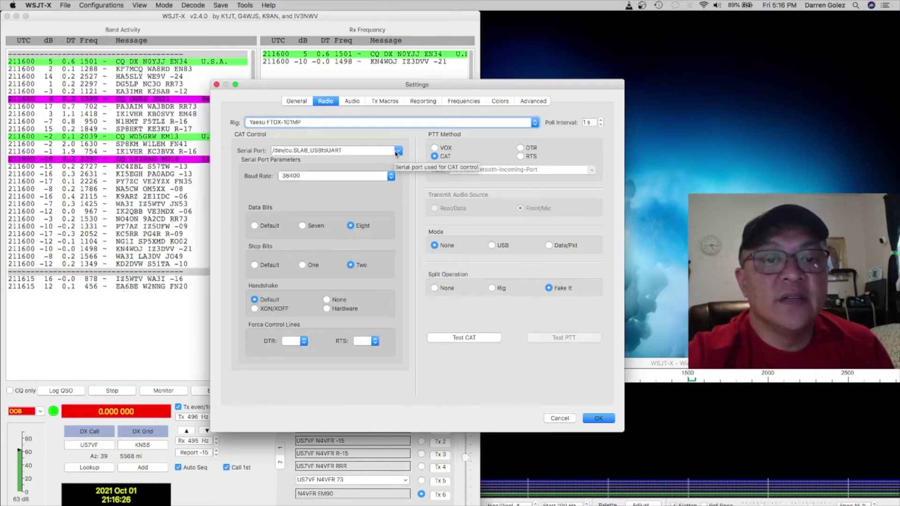
left_click(398, 151)
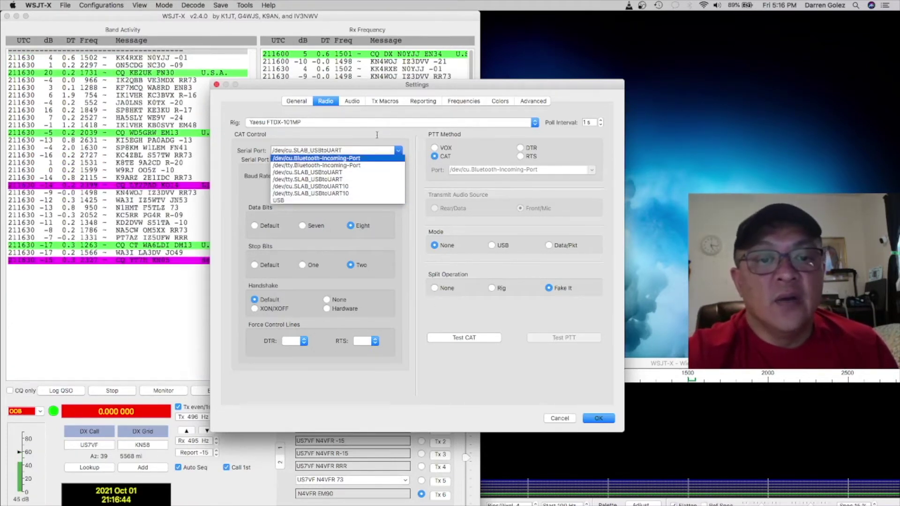
left_click(350, 172)
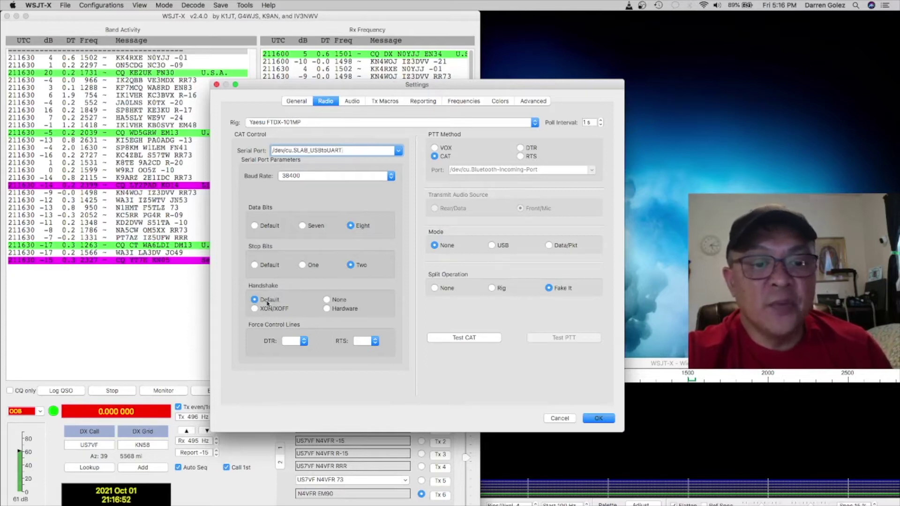
mouse_move(267, 304)
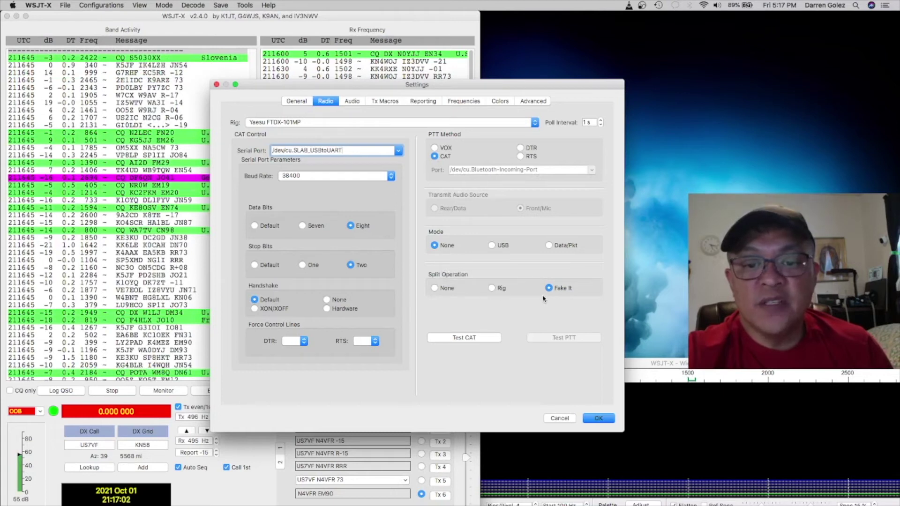
left_click(496, 338)
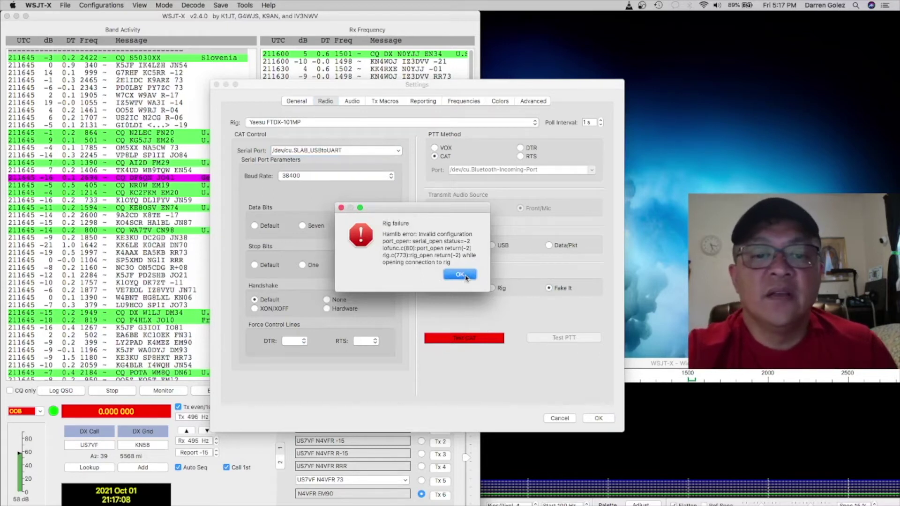
Clear the rig failure error, switch the CAT port to /dev/cu.SLAB_USBtoUART10, and retest CAT.
left_click(460, 275)
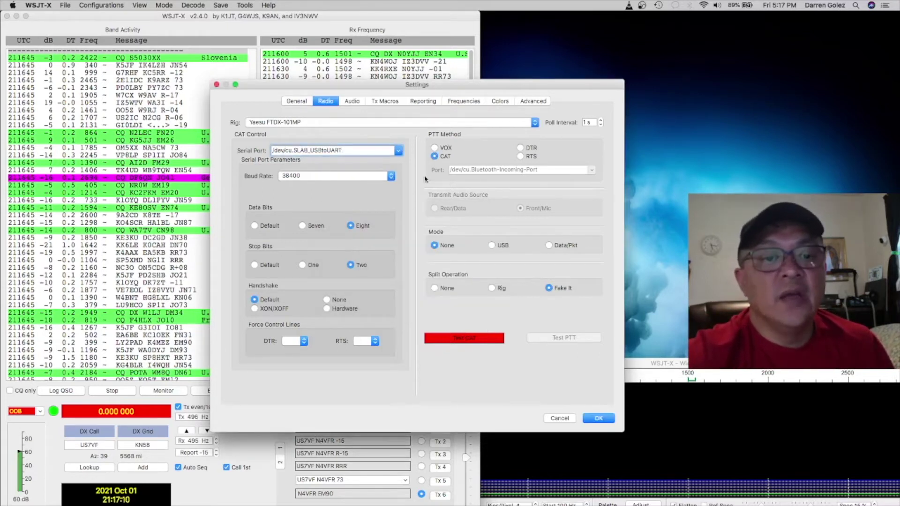
left_click(398, 151)
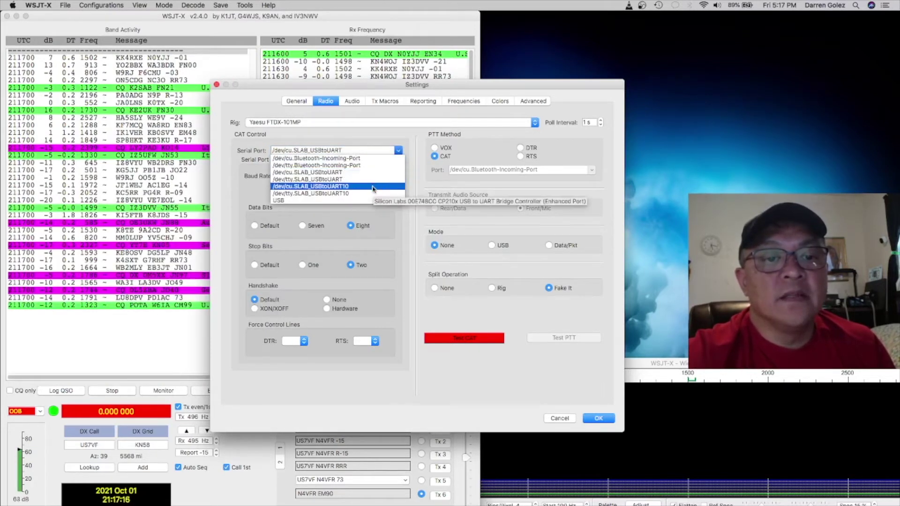
left_click(373, 187)
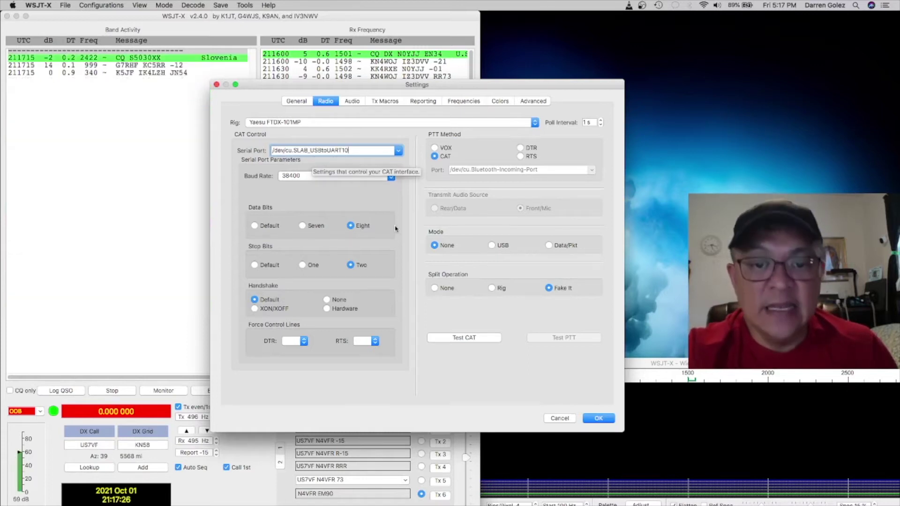
left_click(463, 338)
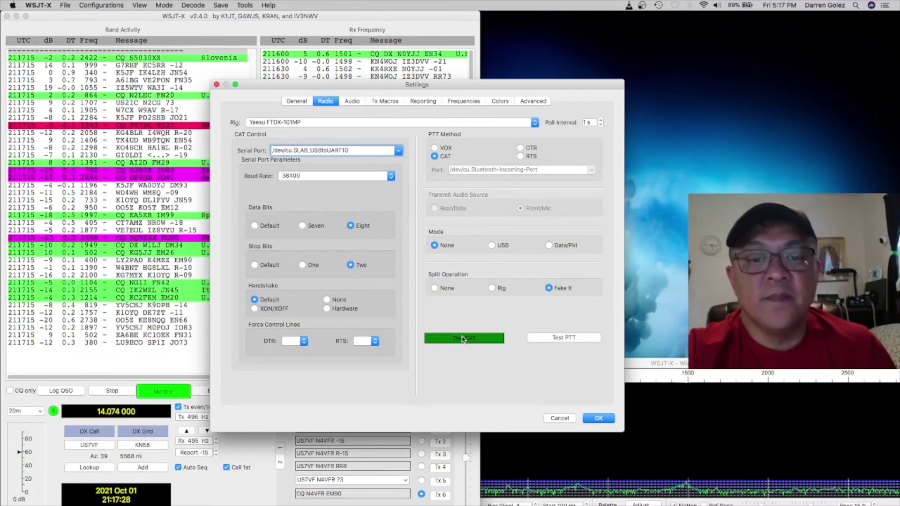
Check PTT keys and unkeys the rig, then apply and close the WSJT-X settings.
left_click(549, 342)
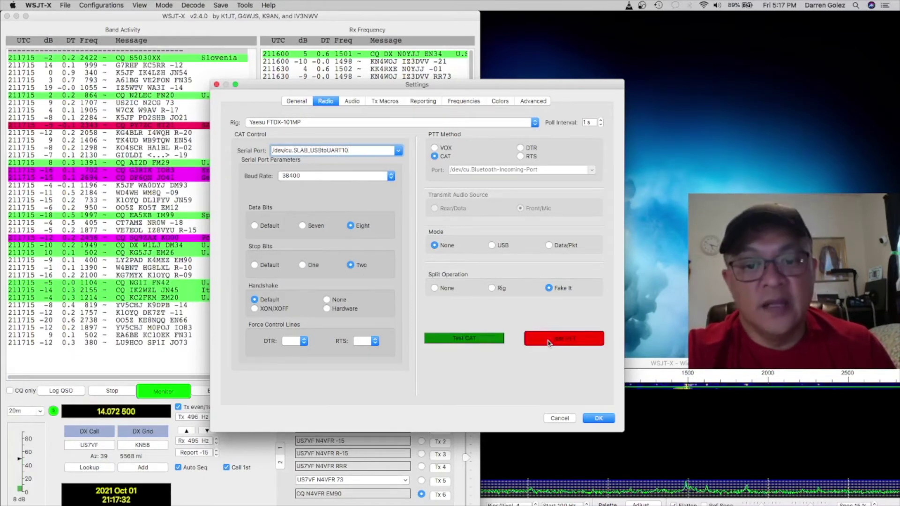
left_click(548, 343)
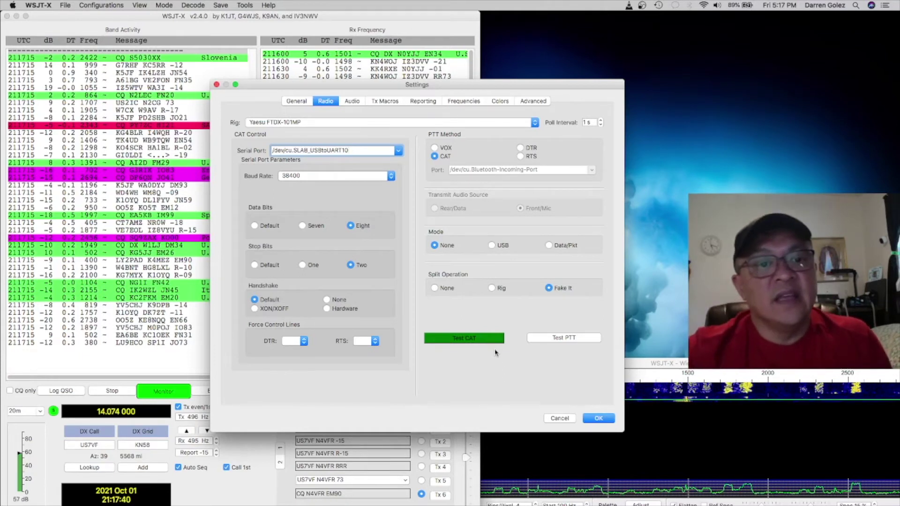
left_click(598, 419)
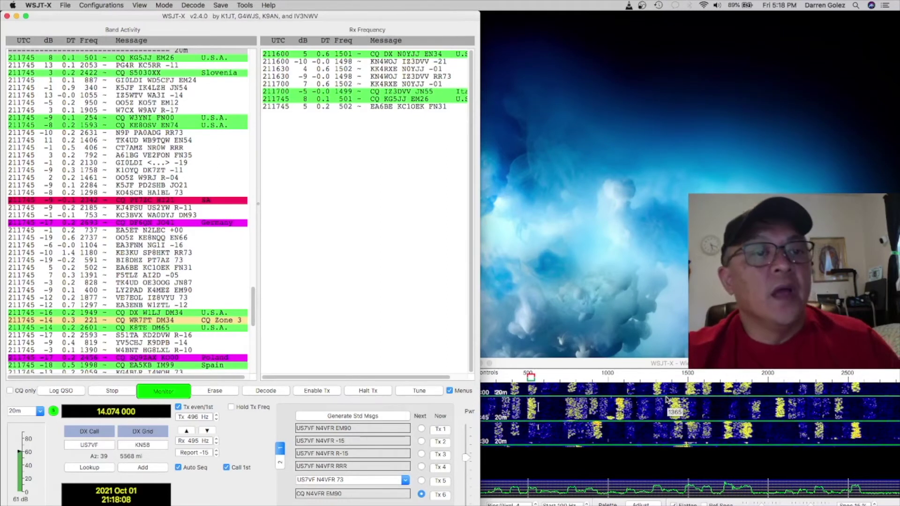
left_click(38, 5)
Review the audio and Reporting settings (PSK Reporter, UDP server 127.0.0.1 port 2237), then accept them.
left_click(42, 32)
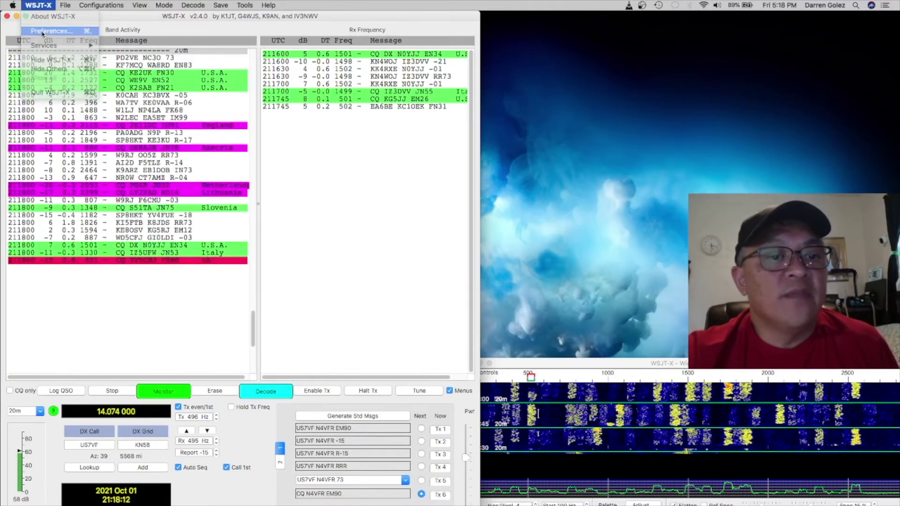
left_click(355, 101)
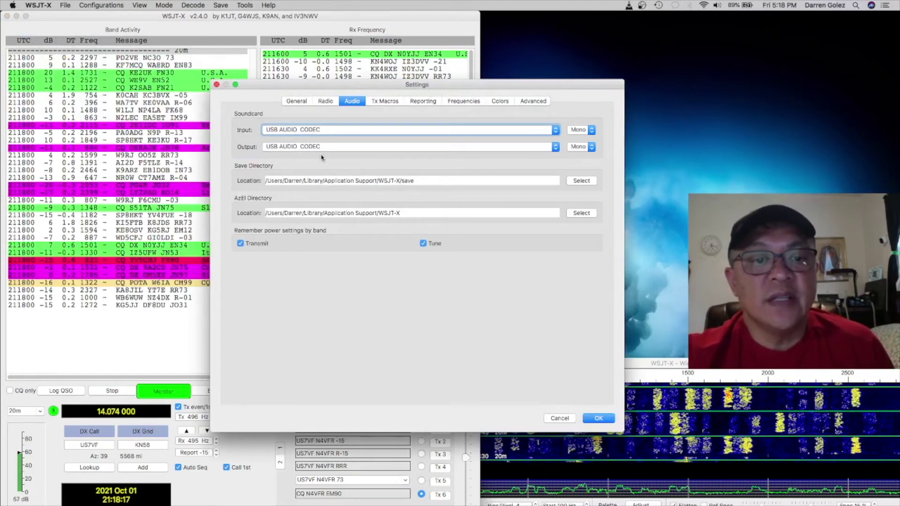
left_click(425, 101)
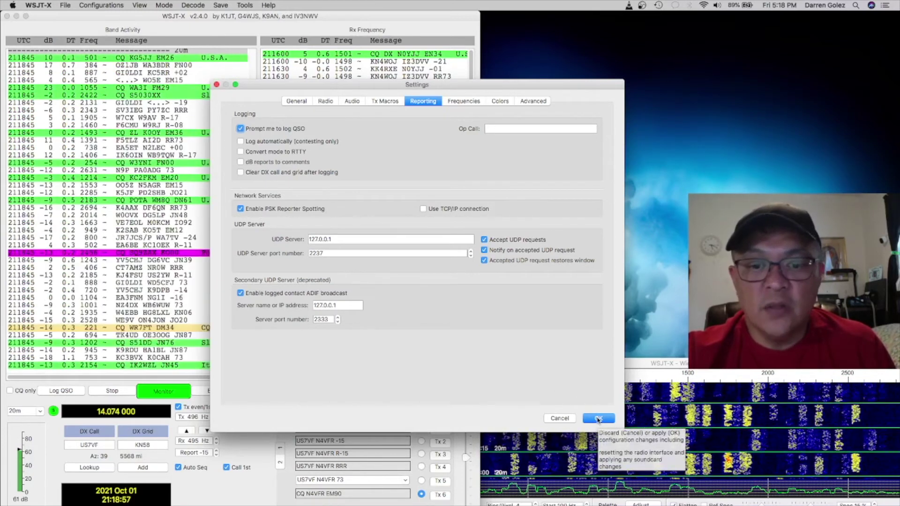
left_click(598, 419)
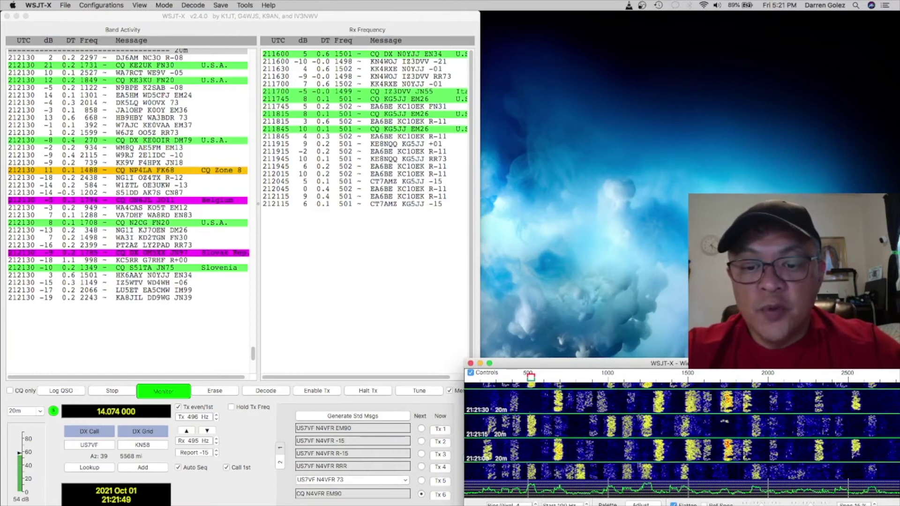
Launch GridTracker and move its map window off the WSJT-X window.
key("F4")
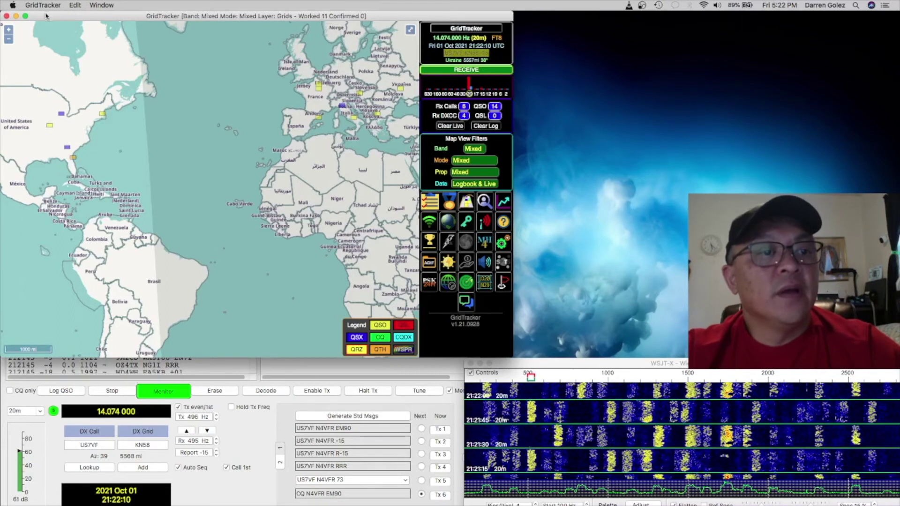
left_click_drag(50, 16, 324, 65)
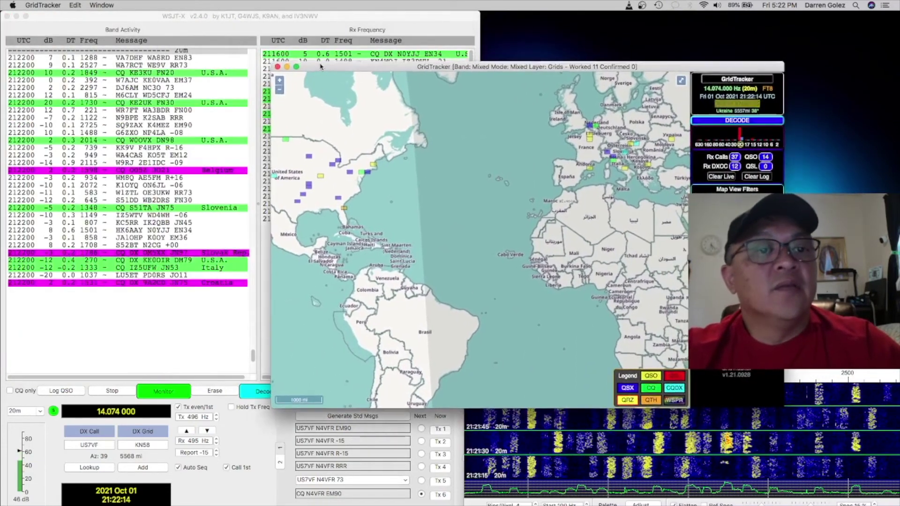
Take GridTracker out of full screen and place its map in the upper right beside WSJT-X.
left_click_drag(325, 65, 271, 40)
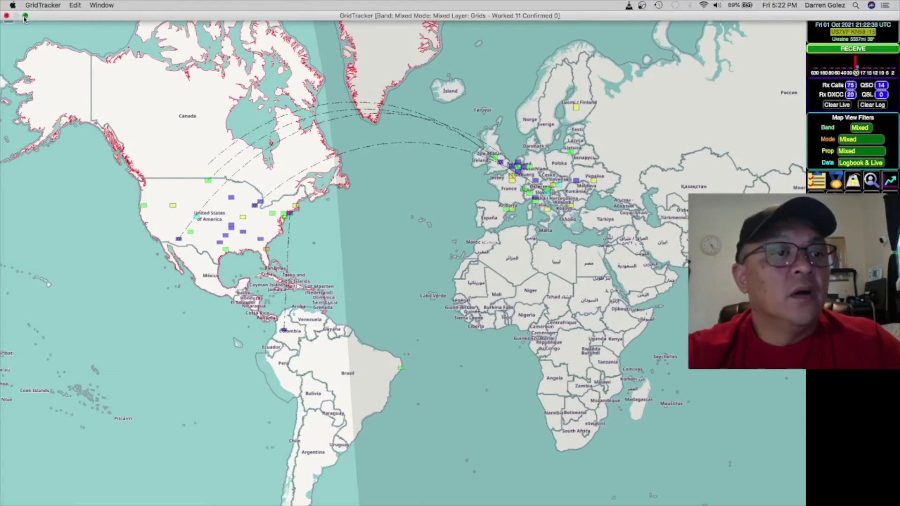
left_click(25, 17)
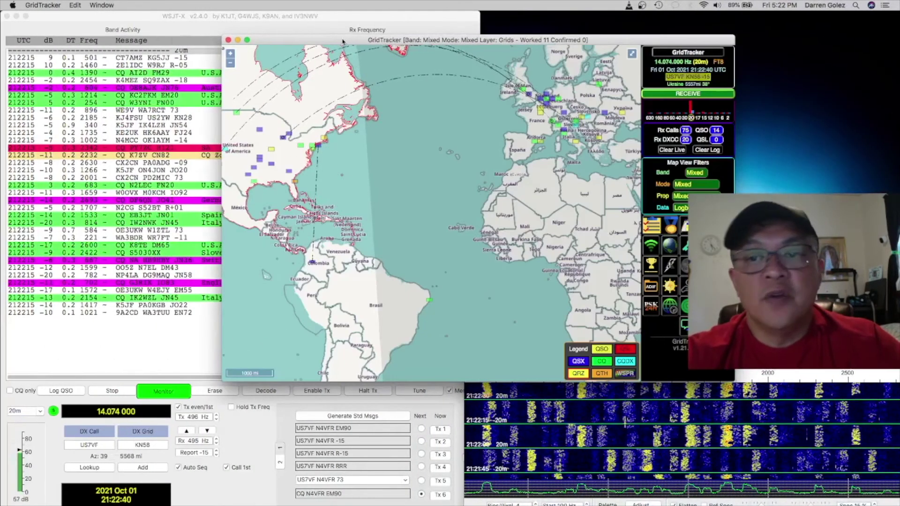
left_click_drag(342, 41, 599, 7)
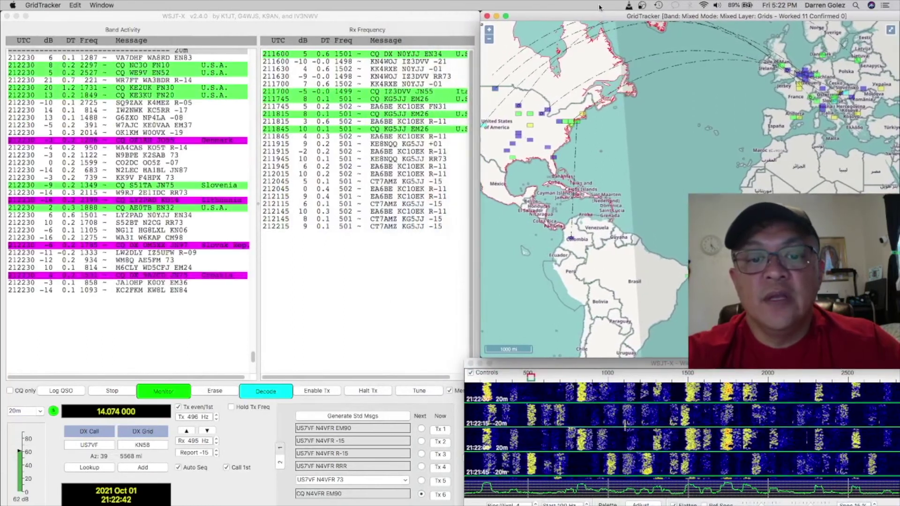
left_click(428, 322)
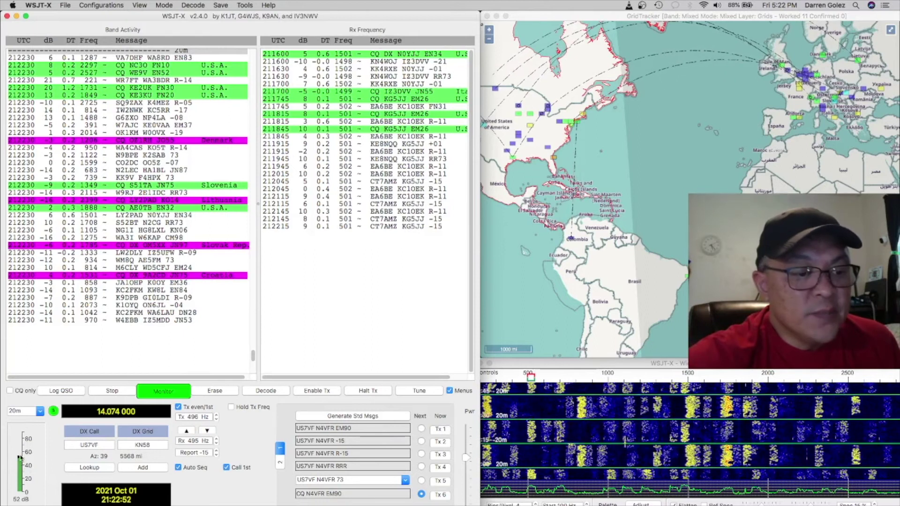
Check the receive audio level meter and start calling CQ on 20m FT8.
mouse_move(18, 458)
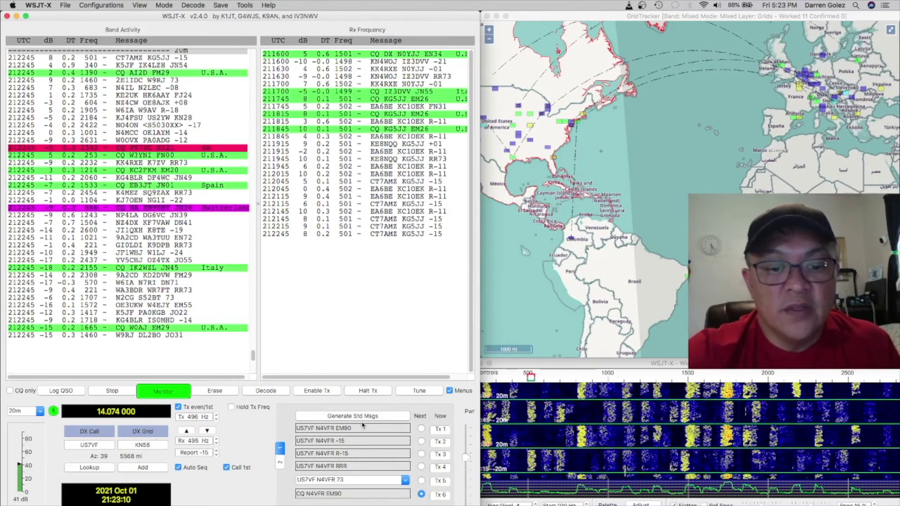
left_click(332, 393)
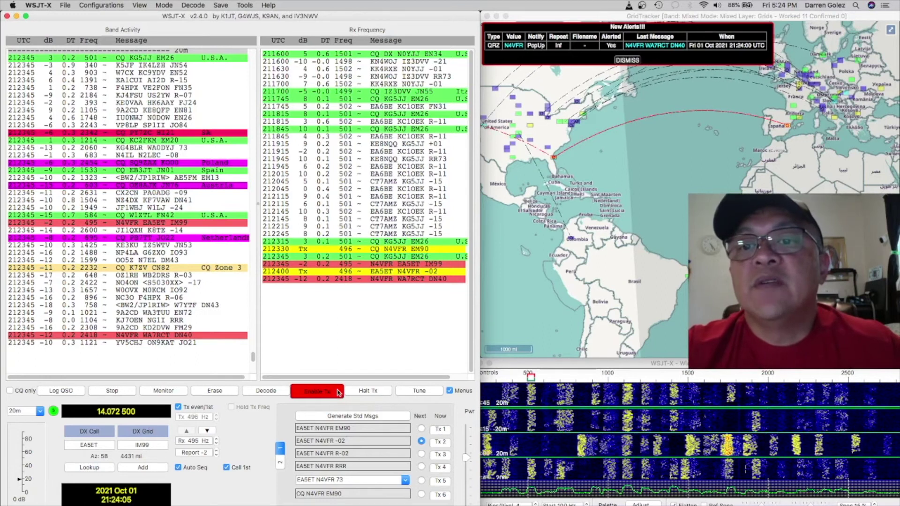
Clear GridTracker's new-call alert and zoom the map in, centred on the United States.
left_click(628, 62)
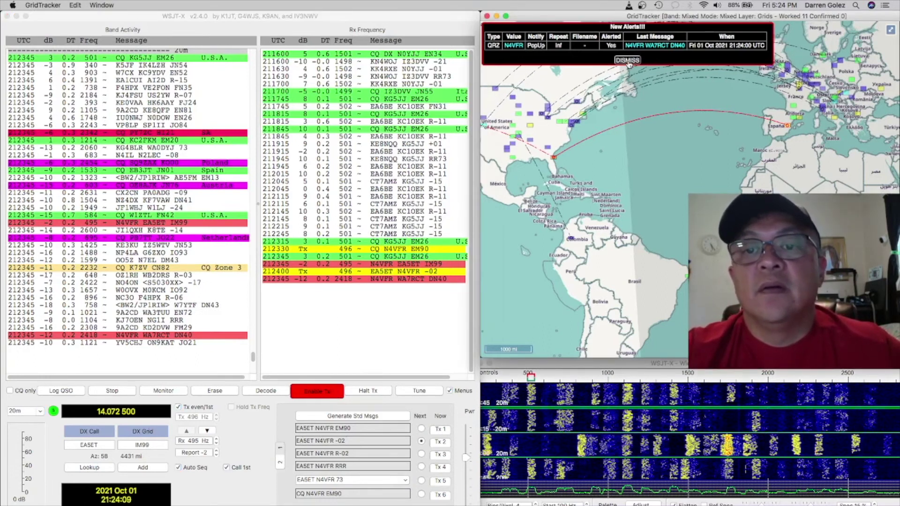
left_click(628, 61)
left_click_drag(596, 135, 648, 154)
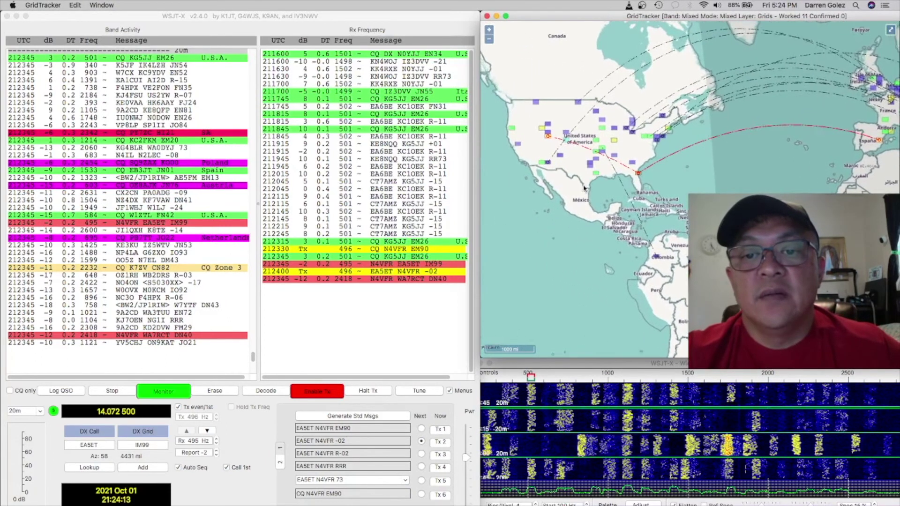
scroll(574, 190, "up", 2)
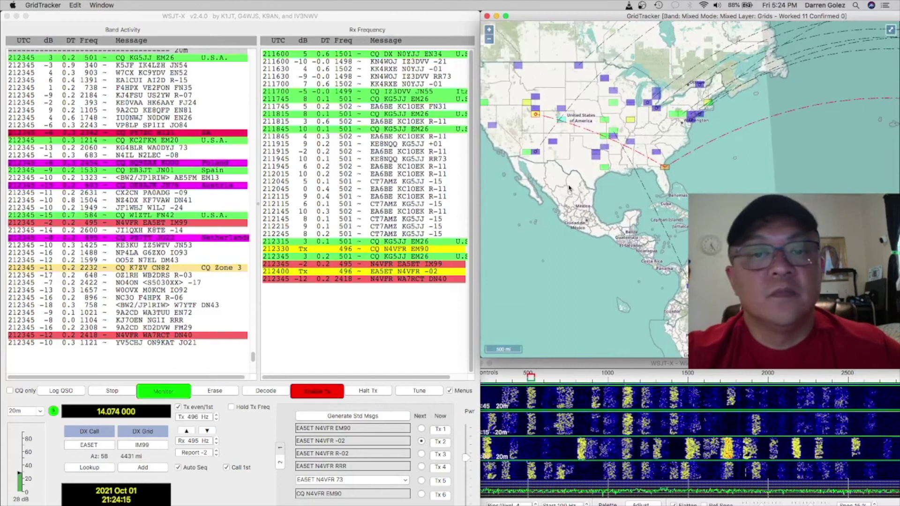
left_click_drag(571, 193, 598, 224)
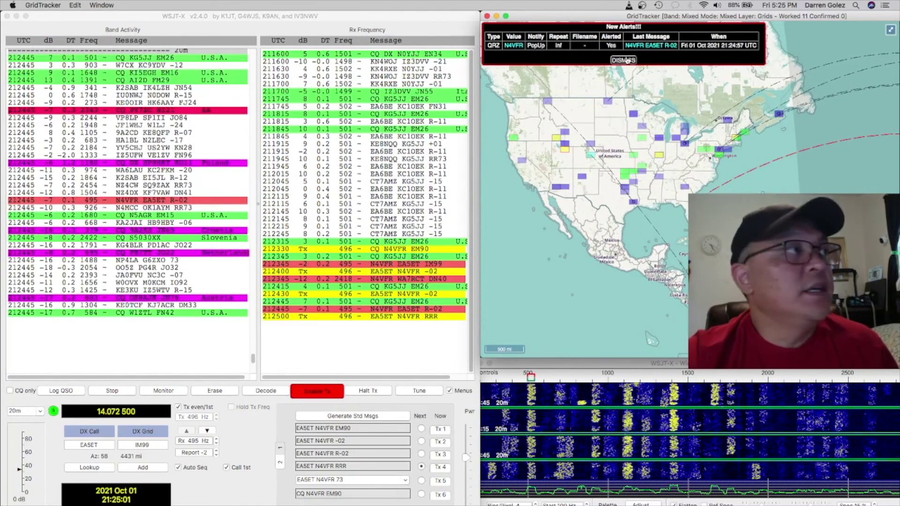
Clear the alert and zoom the map out toward the Caribbean and western Europe as the QSO finishes.
left_click(625, 60)
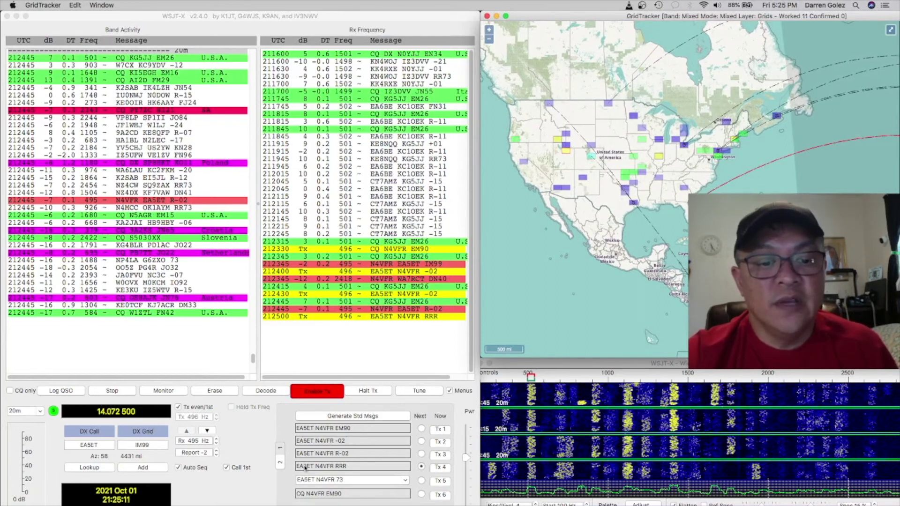
scroll(738, 116, "down", 2)
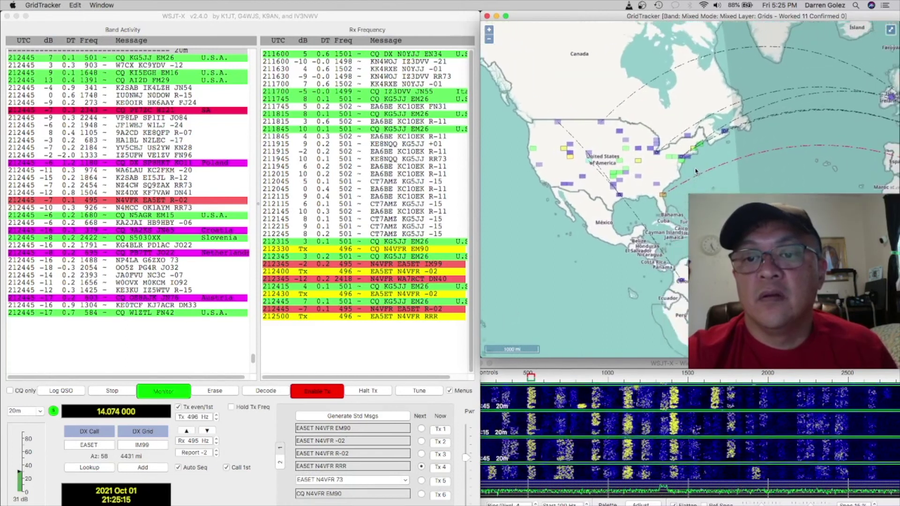
left_click_drag(739, 161, 650, 181)
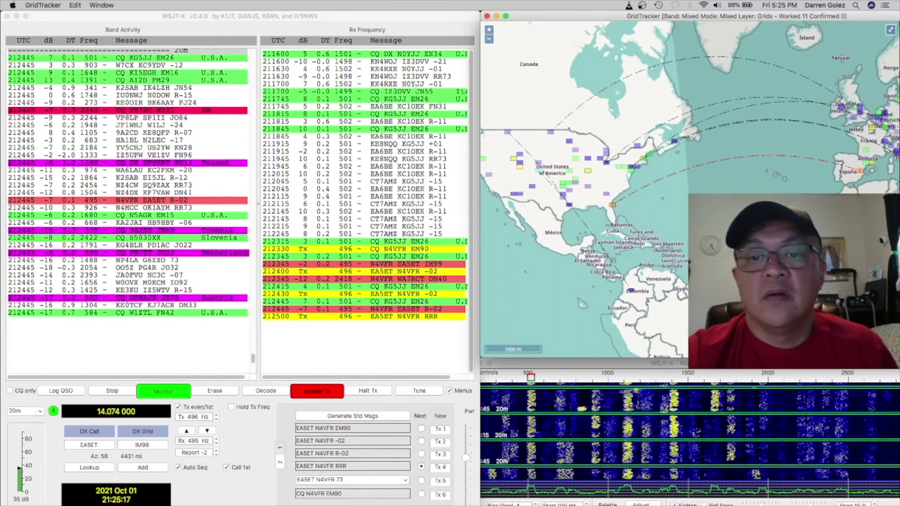
left_click_drag(650, 180, 637, 172)
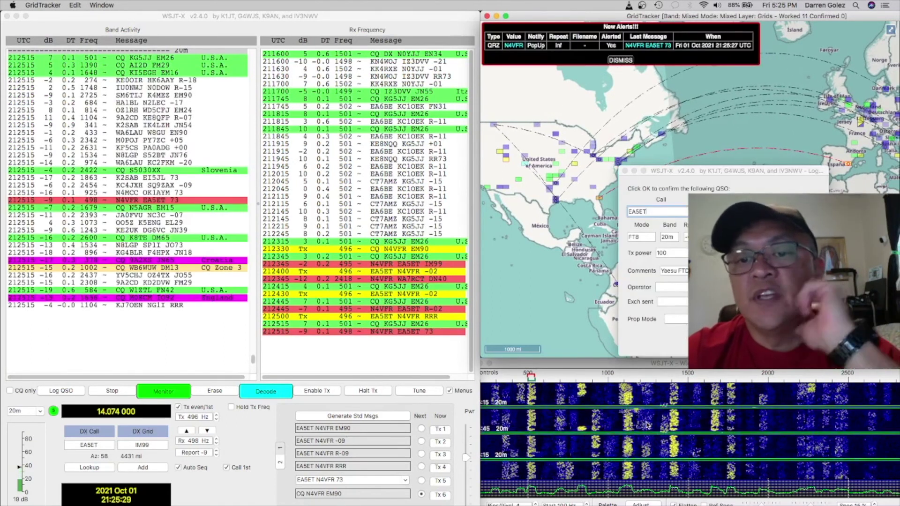
Clear GridTracker's alert and confirm logging the completed FT8 QSO.
left_click(625, 61)
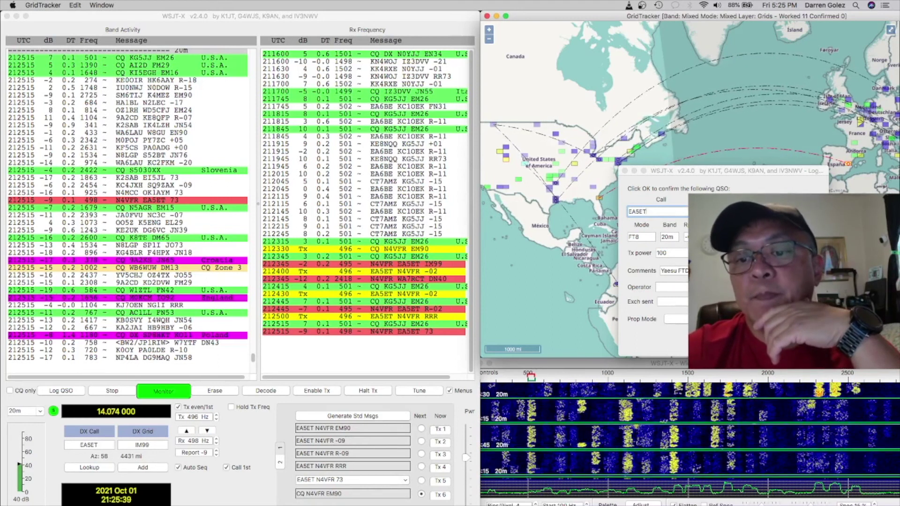
key("Return")
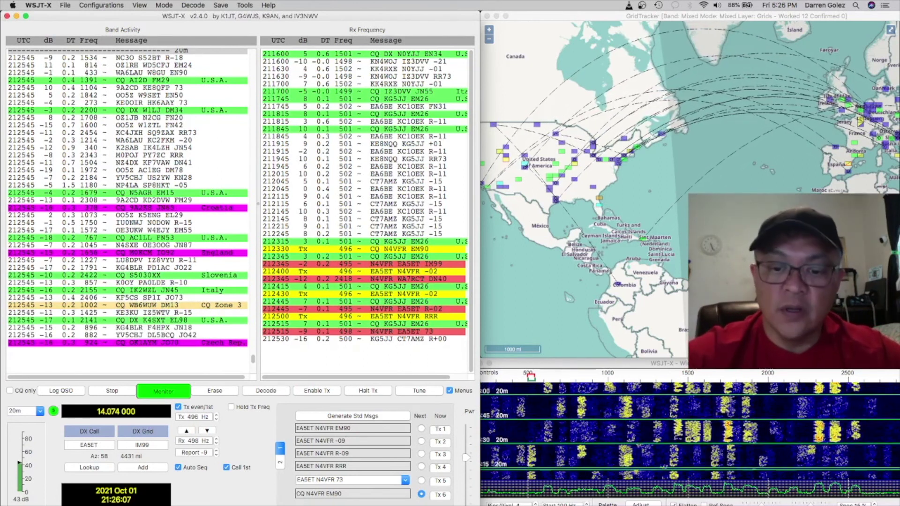
left_click(593, 504)
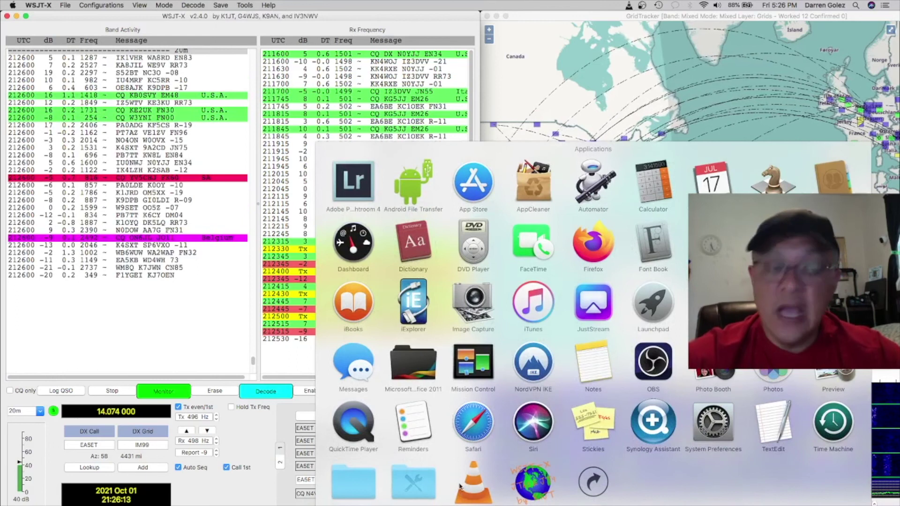
left_click(417, 485)
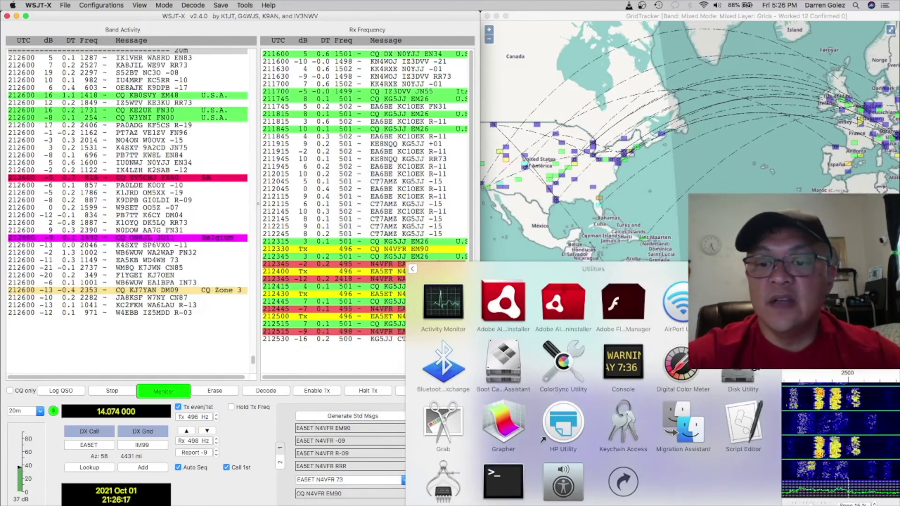
left_click(743, 305)
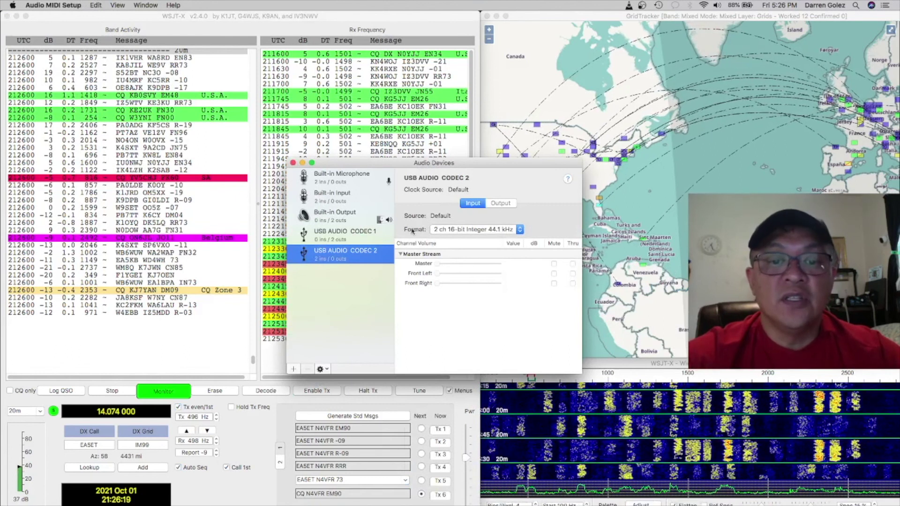
left_click(488, 230)
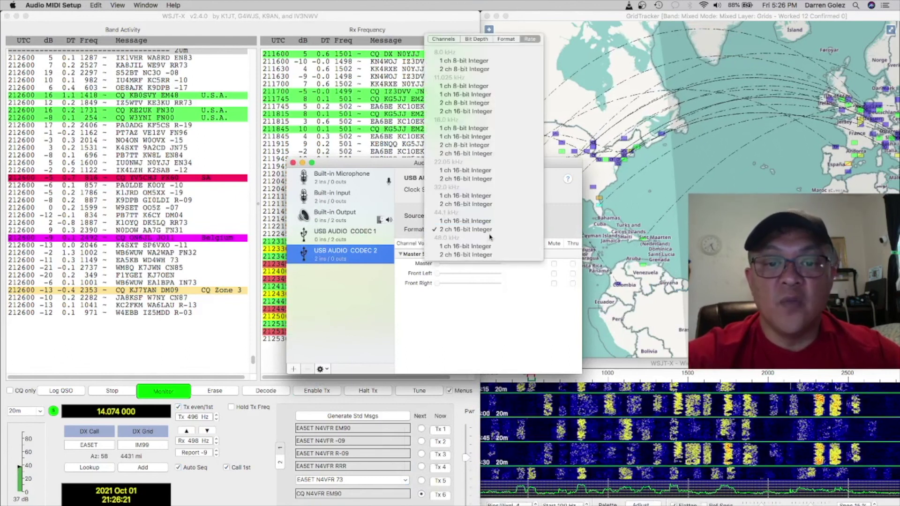
left_click(463, 244)
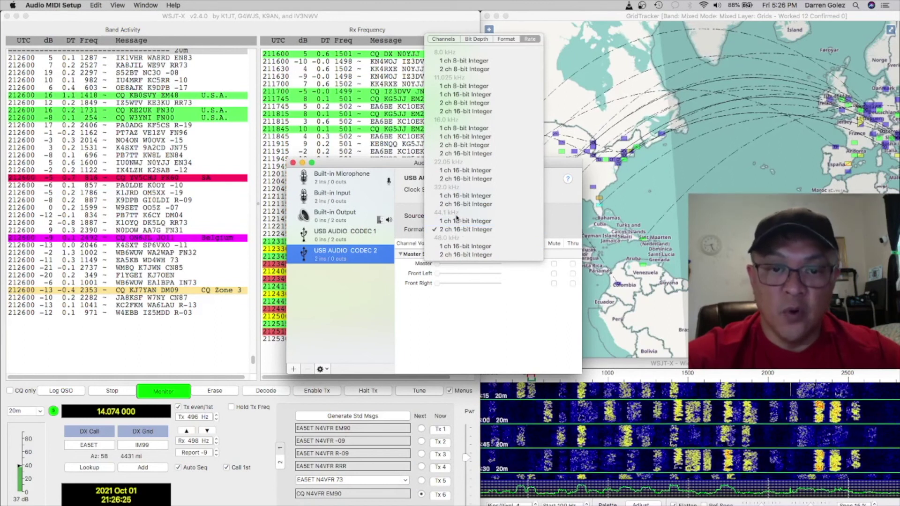
left_click(464, 229)
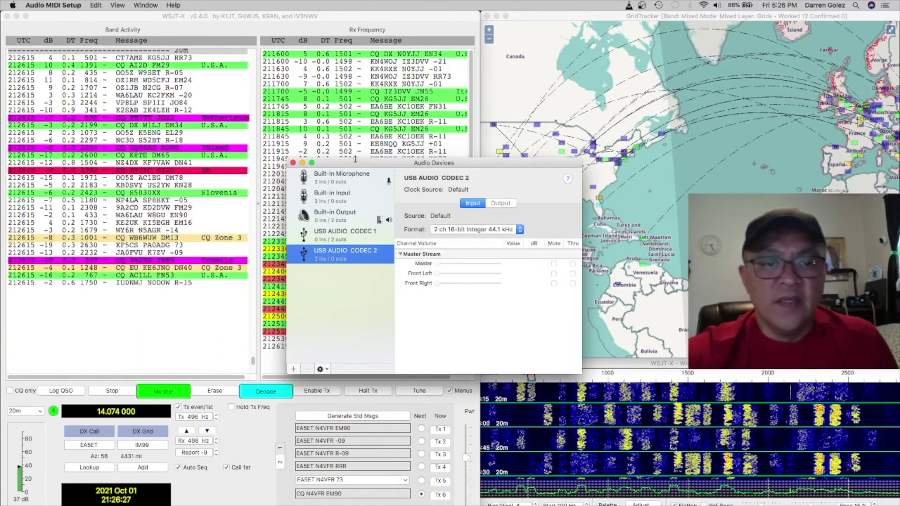
left_click(303, 163)
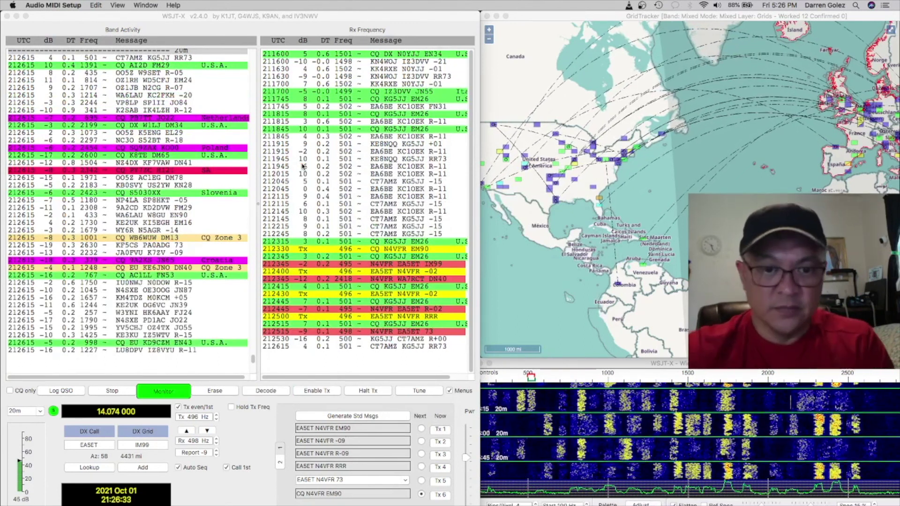
Bring WSJT-X to the front and minimise its main window to the Dock.
left_click(15, 16)
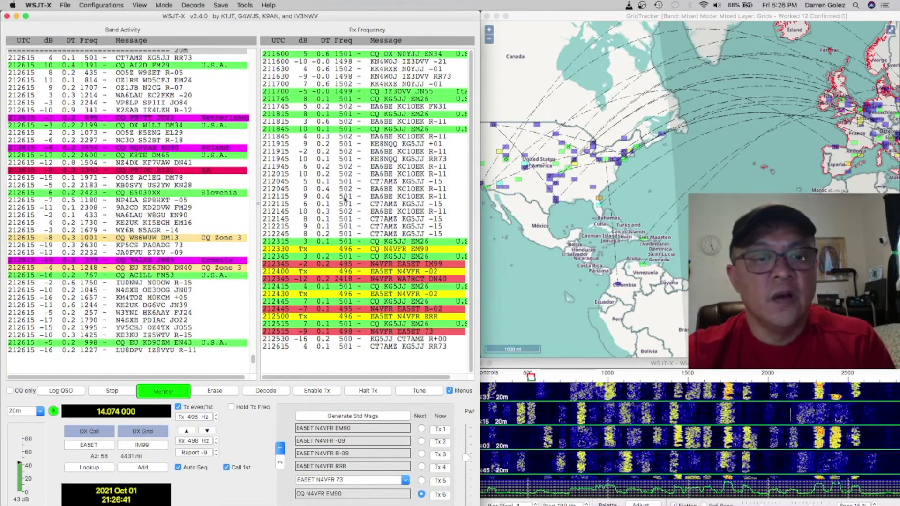
left_click(16, 15)
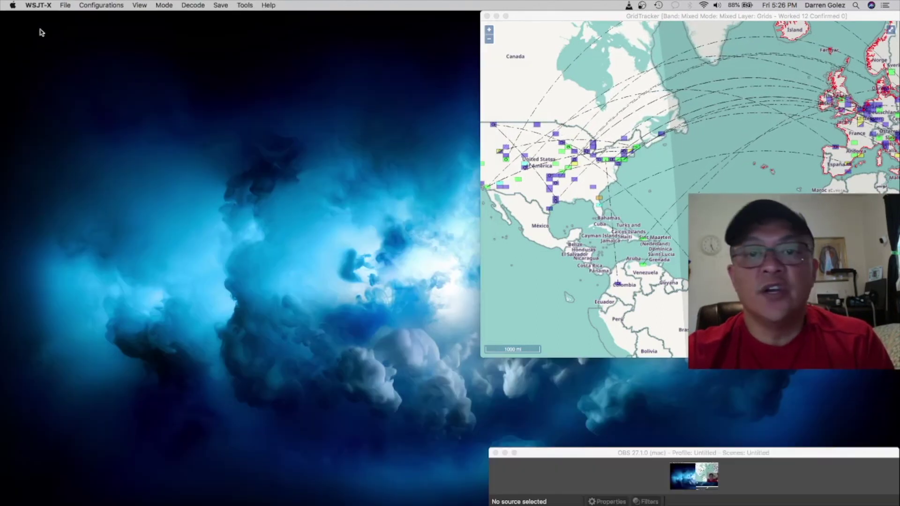